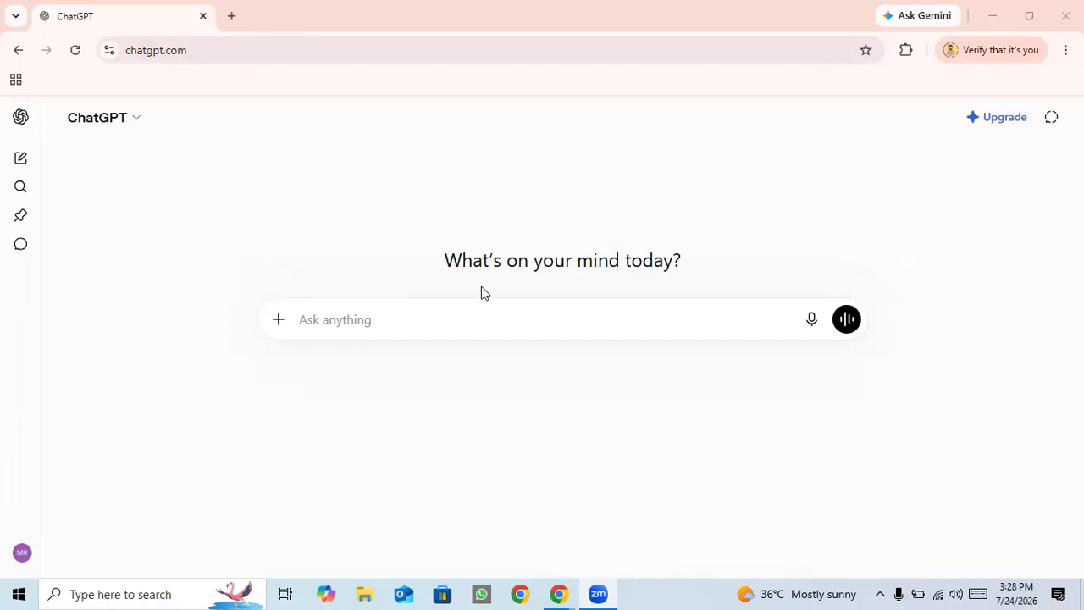
# - Send the prompt "/onepage computer programming" to get one-page notes on the topic
pyautogui.click(414, 313)
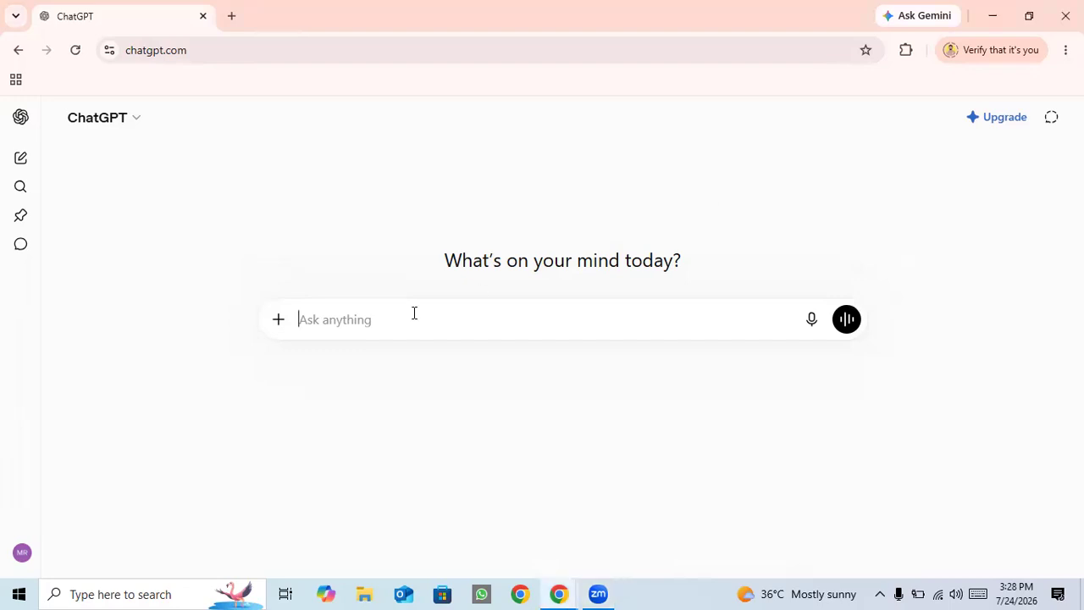
pyautogui.write('/to')
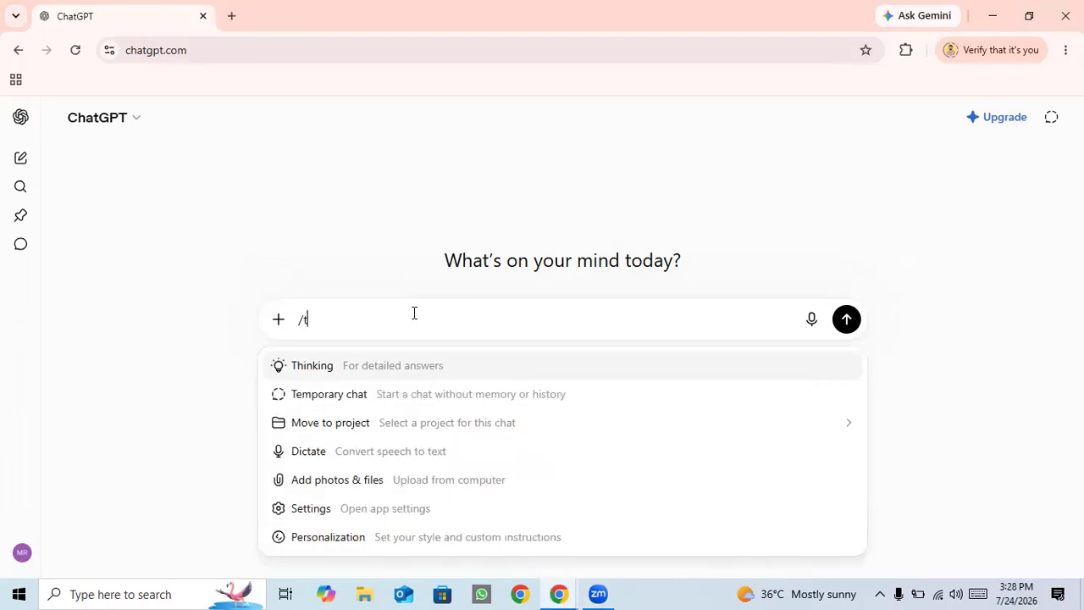
pyautogui.press('BackSpace')
pyautogui.press('BackSpace')
pyautogui.write('onepage')
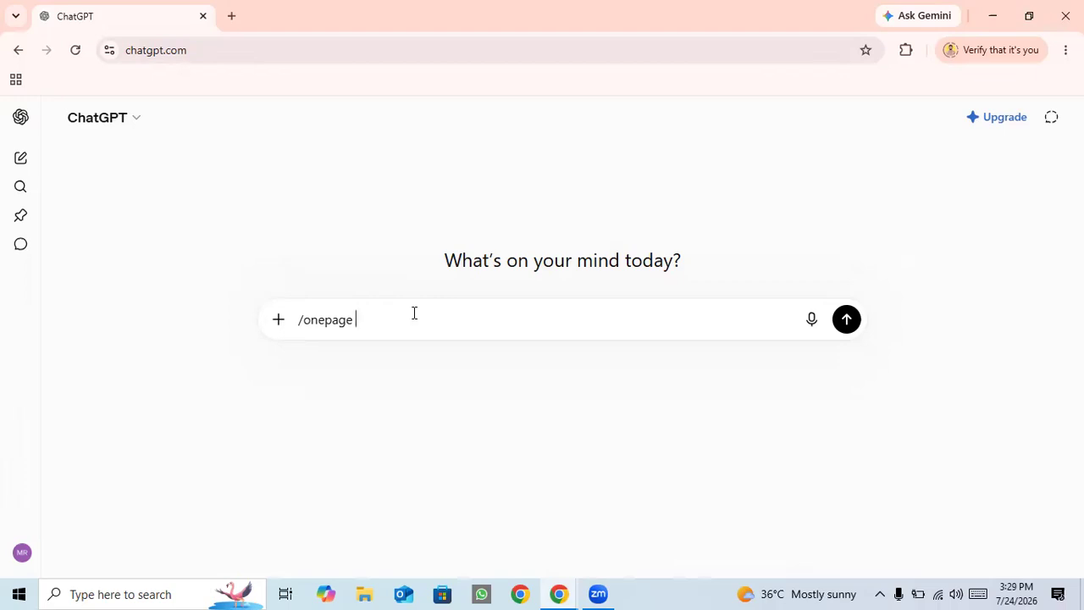
pyautogui.write('computer programming')
pyautogui.click(845, 321)
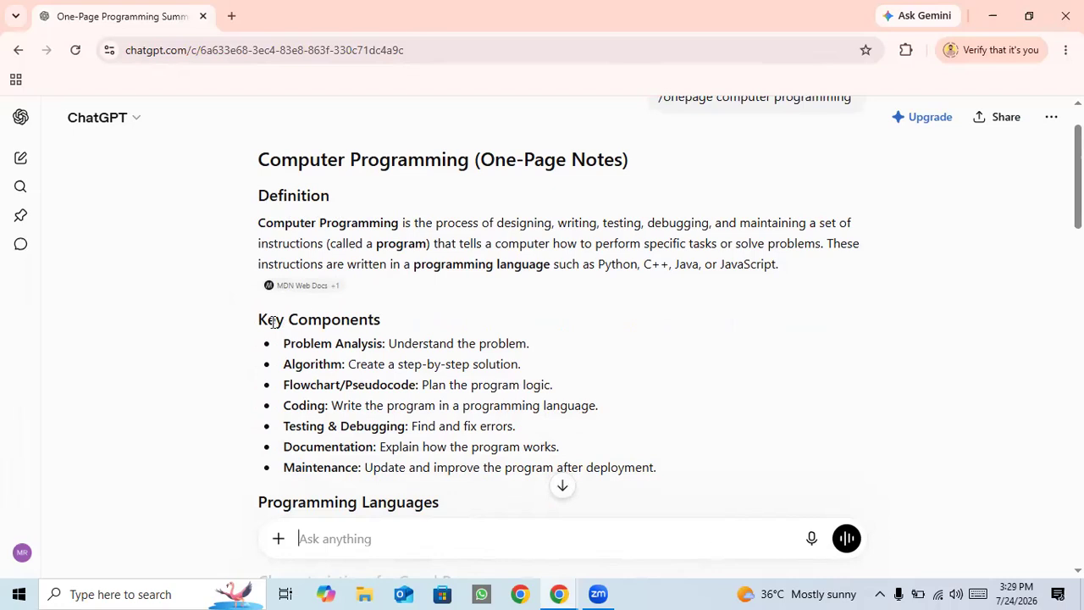
# - Read through the one-page computer programming notes, from the key components to the types of errors and applications
pyautogui.scroll(-3, 378, 377)
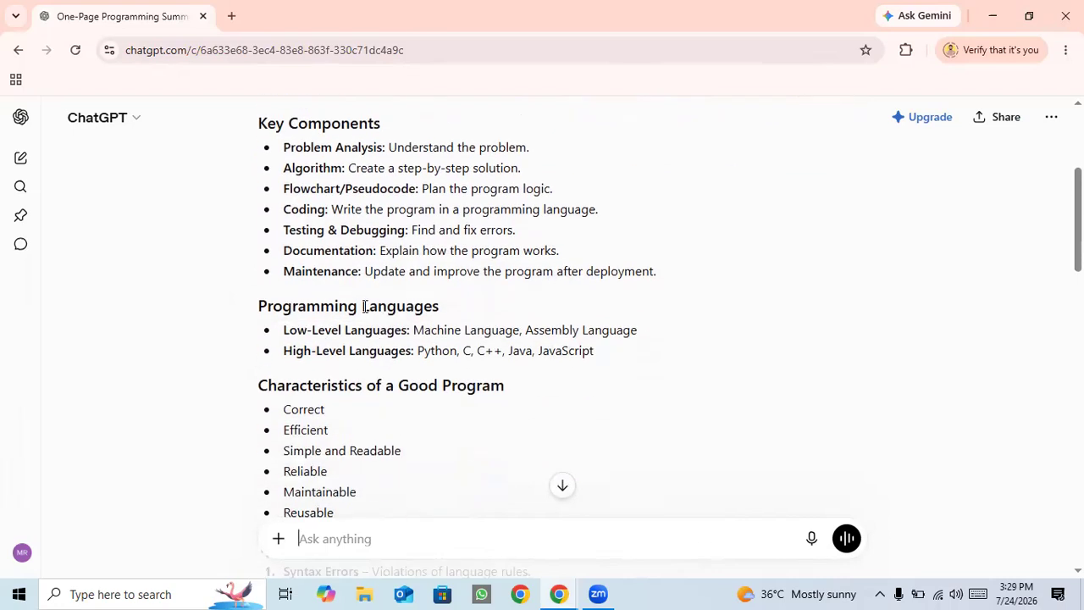
pyautogui.scroll(-1, 364, 306)
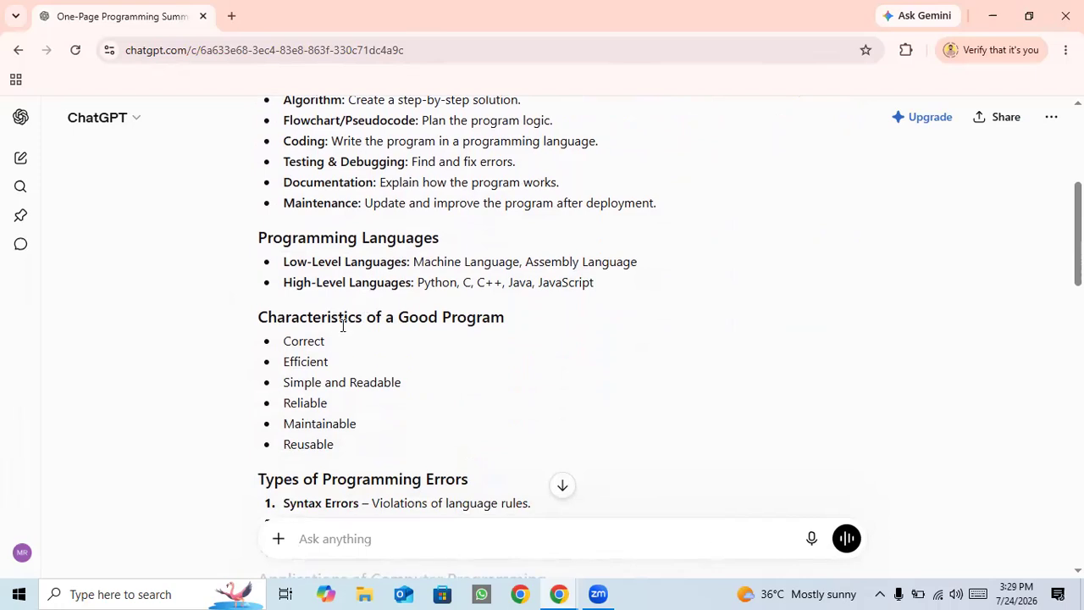
pyautogui.scroll(-2, 342, 327)
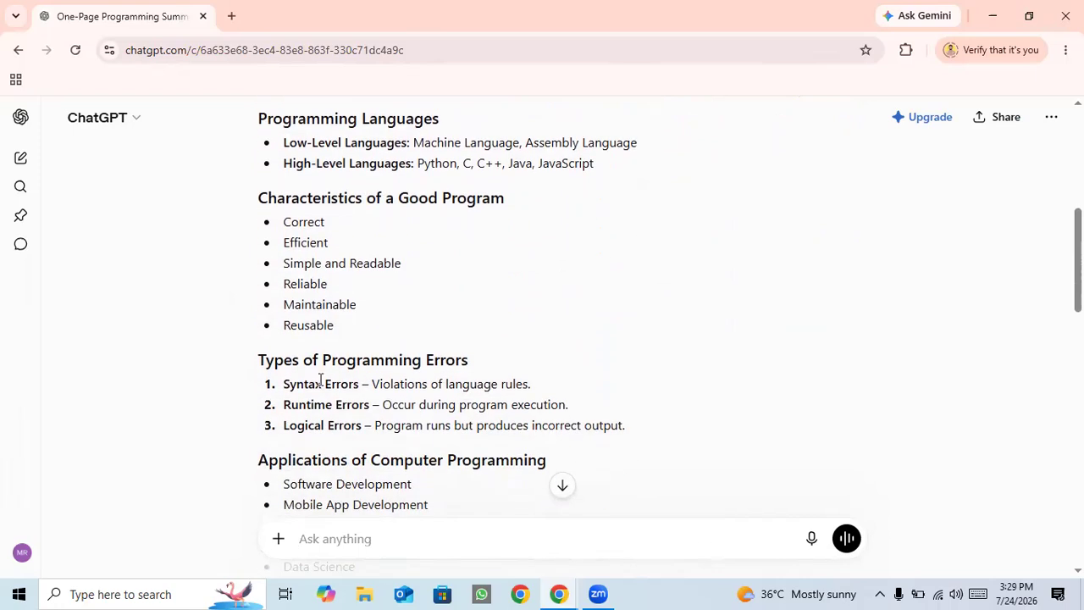
pyautogui.scroll(-2, 320, 380)
pyautogui.scroll(5, 394, 342)
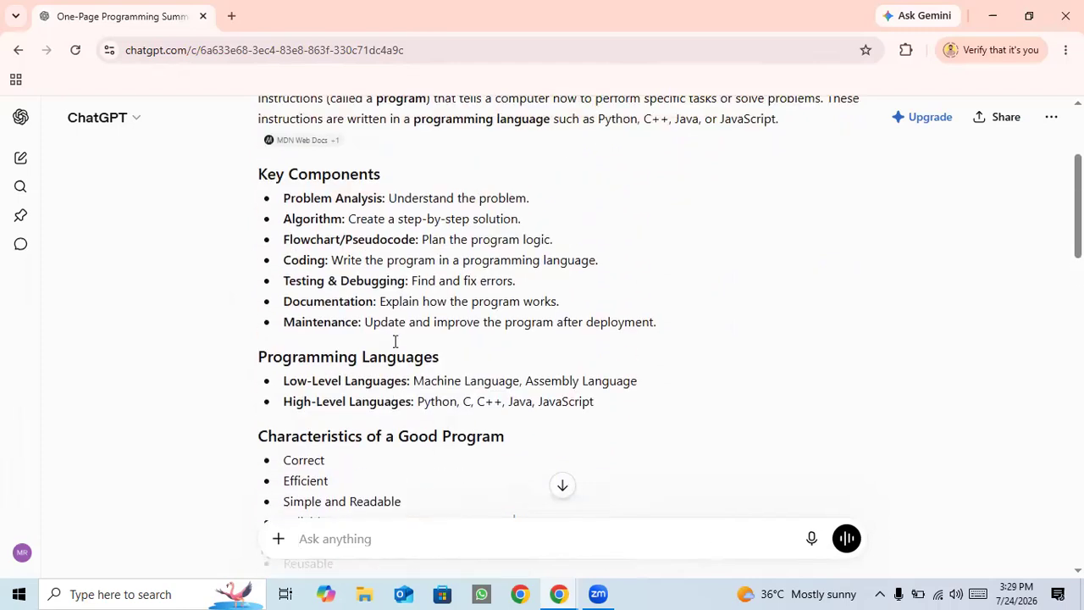
pyautogui.scroll(3, 394, 341)
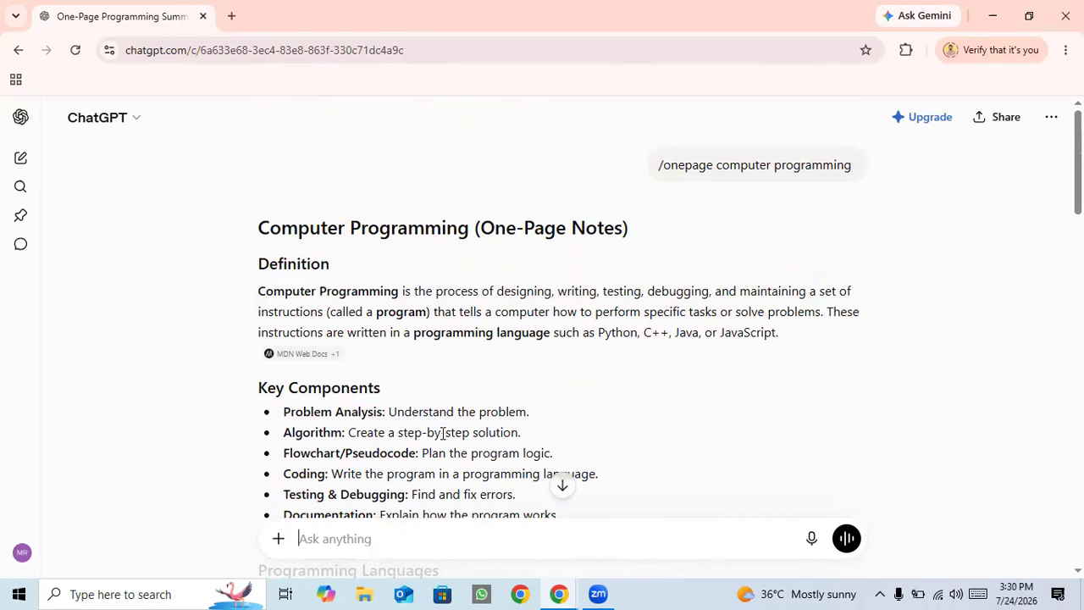
# - Send the prompt "/deepdive computer programming" in the same chat to get a detailed explanation
pyautogui.write('/')
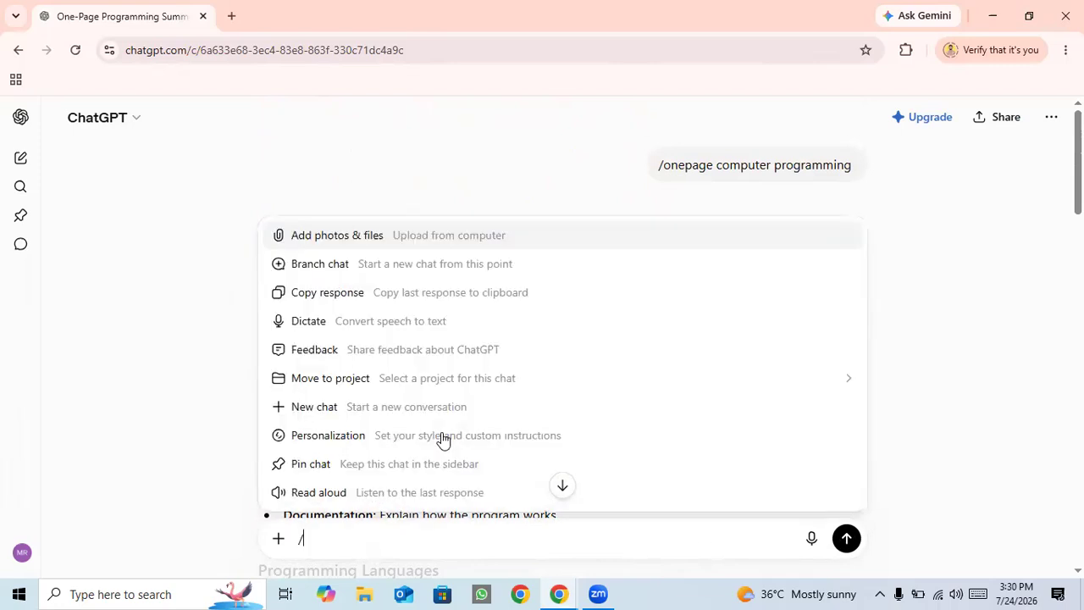
pyautogui.write('deep')
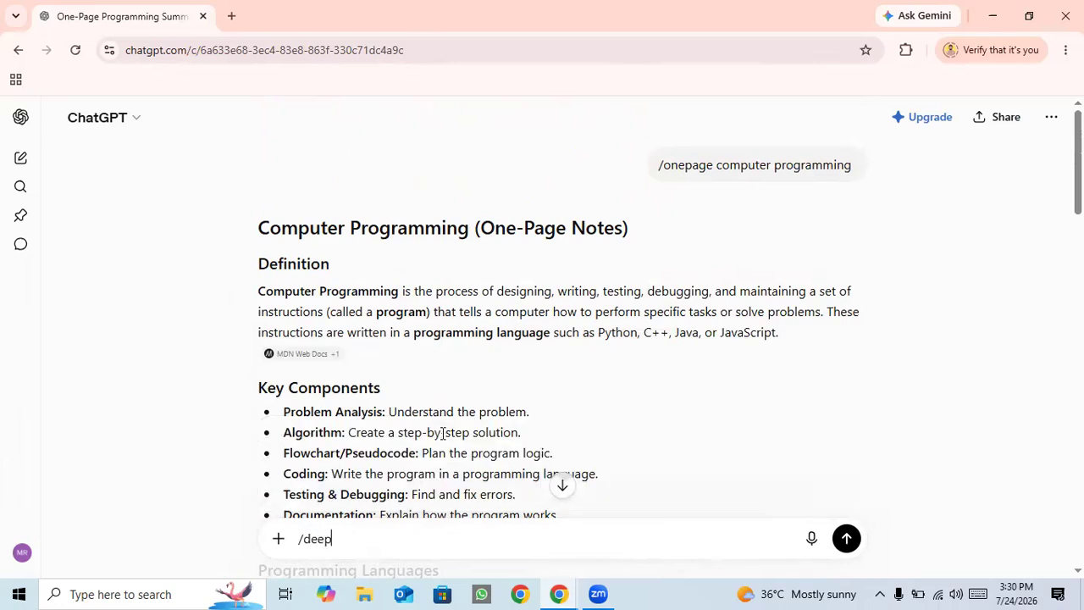
pyautogui.write('dive')
pyautogui.write(' compt')
pyautogui.write('ter ')
pyautogui.write('uter prog')
pyautogui.write('ramming')
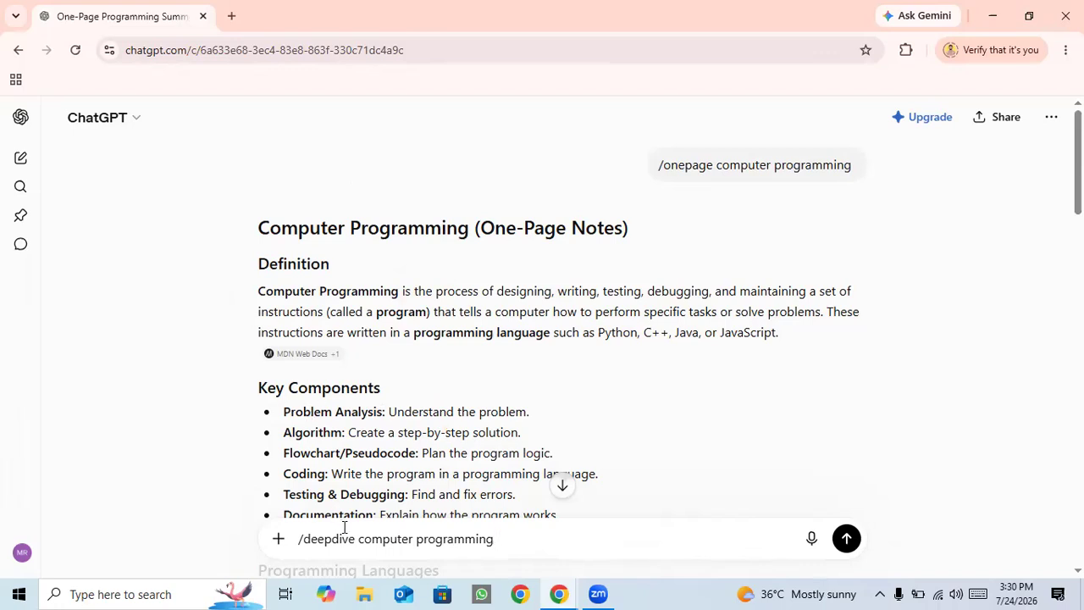
pyautogui.moveTo(355, 538); pyautogui.dragTo(296, 534)
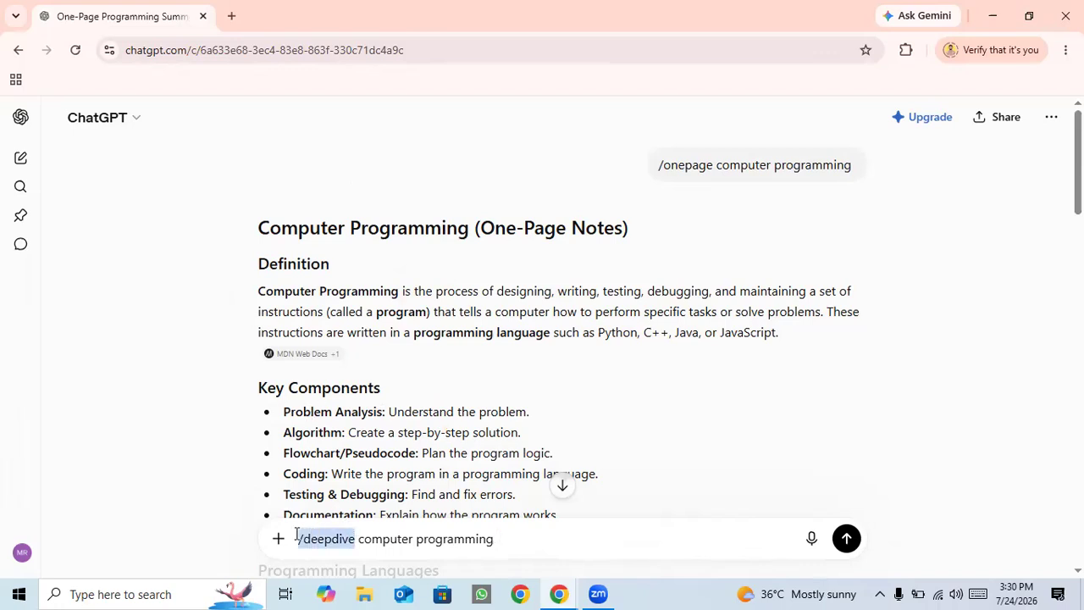
pyautogui.moveTo(494, 538); pyautogui.dragTo(360, 540)
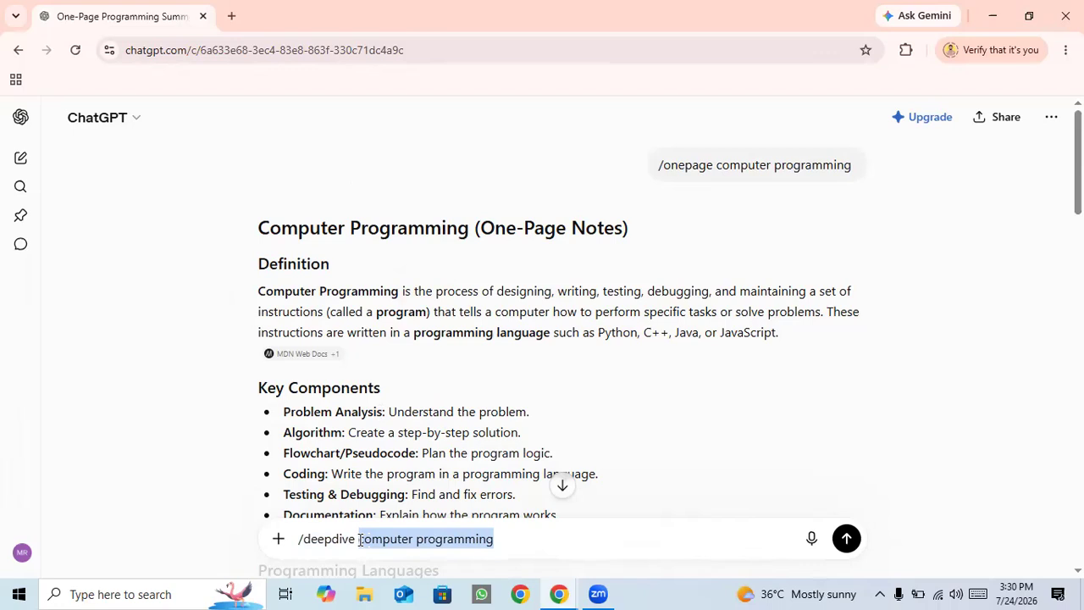
pyautogui.click(632, 535)
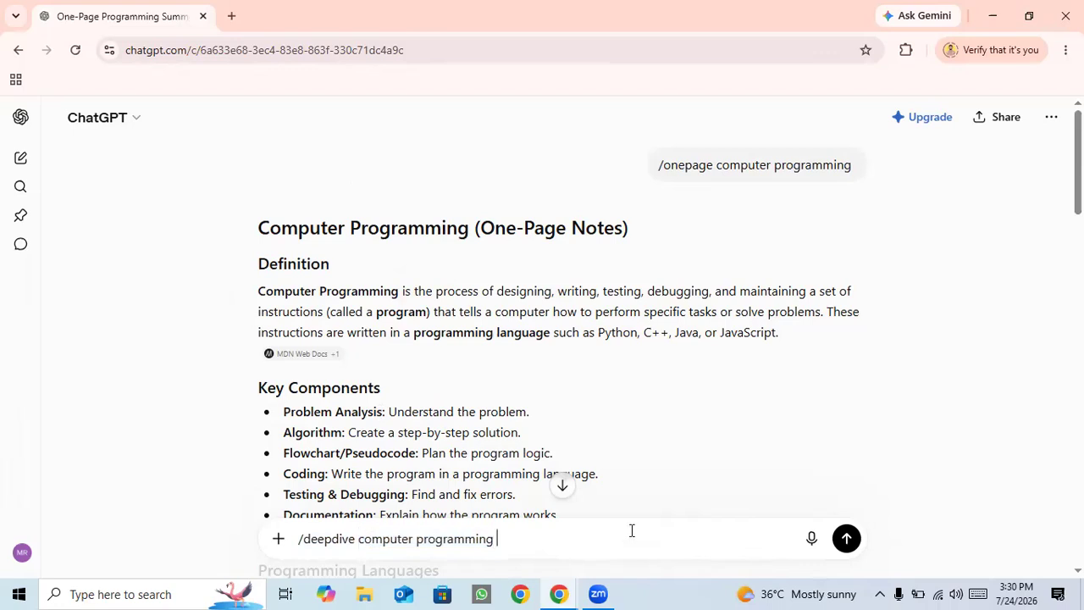
pyautogui.click(847, 539)
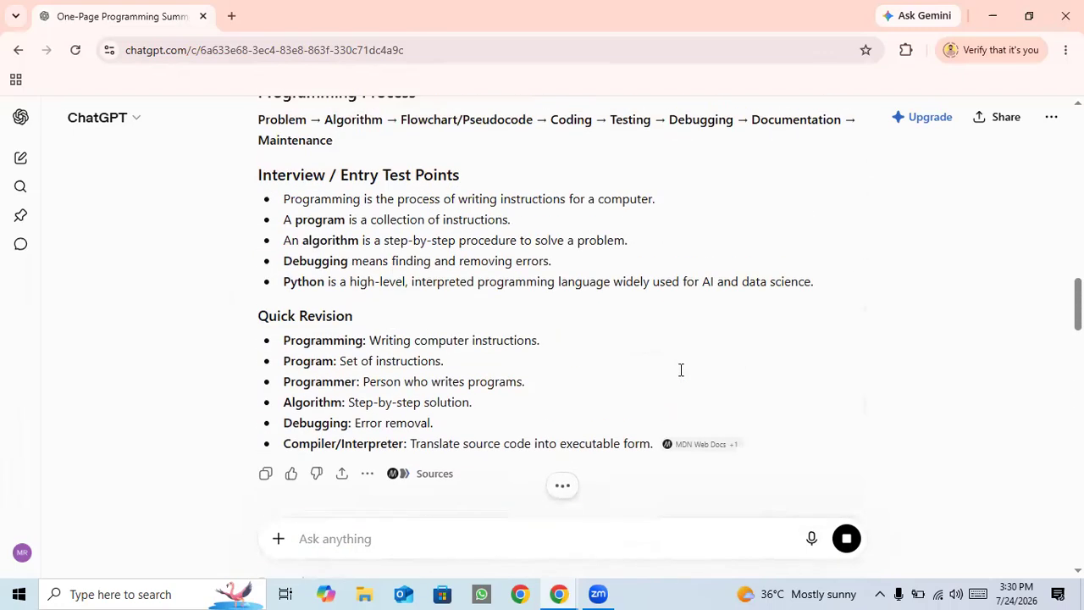
# - Compare the one-page notes with the deep-dive answer, examining its sections from the introduction through language translators
pyautogui.scroll(4, 679, 376)
pyautogui.scroll(15, 679, 375)
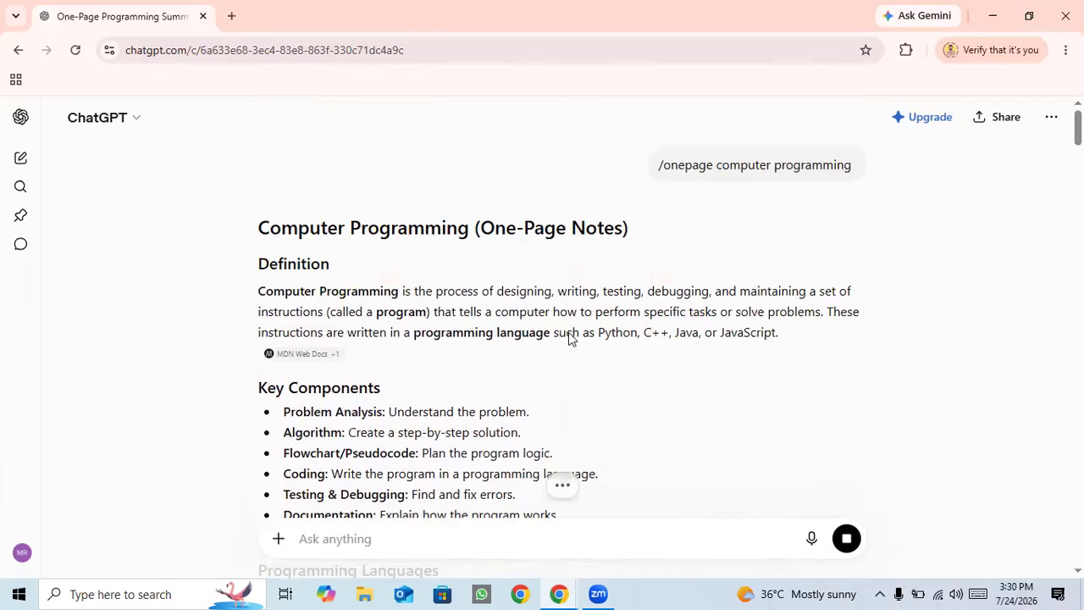
pyautogui.scroll(-10, 569, 339)
pyautogui.scroll(-10, 569, 335)
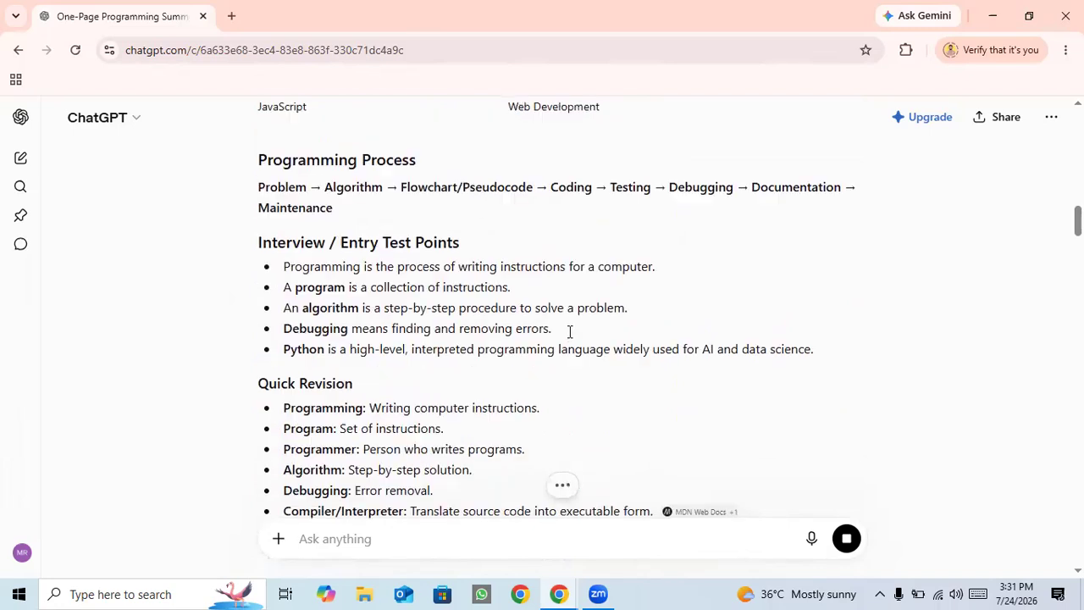
pyautogui.scroll(-5, 568, 337)
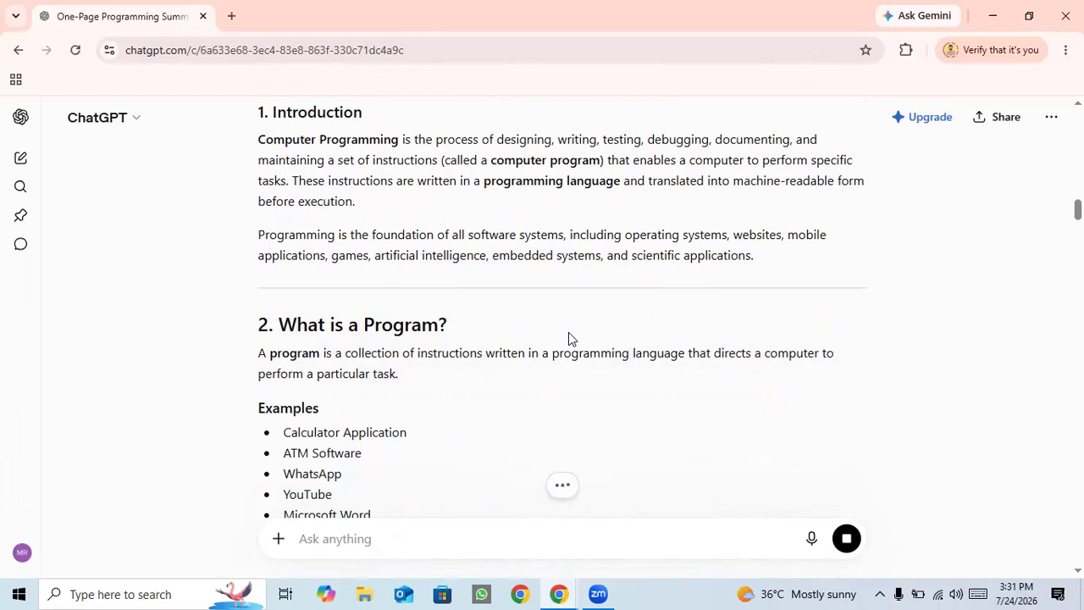
pyautogui.scroll(-1, 568, 332)
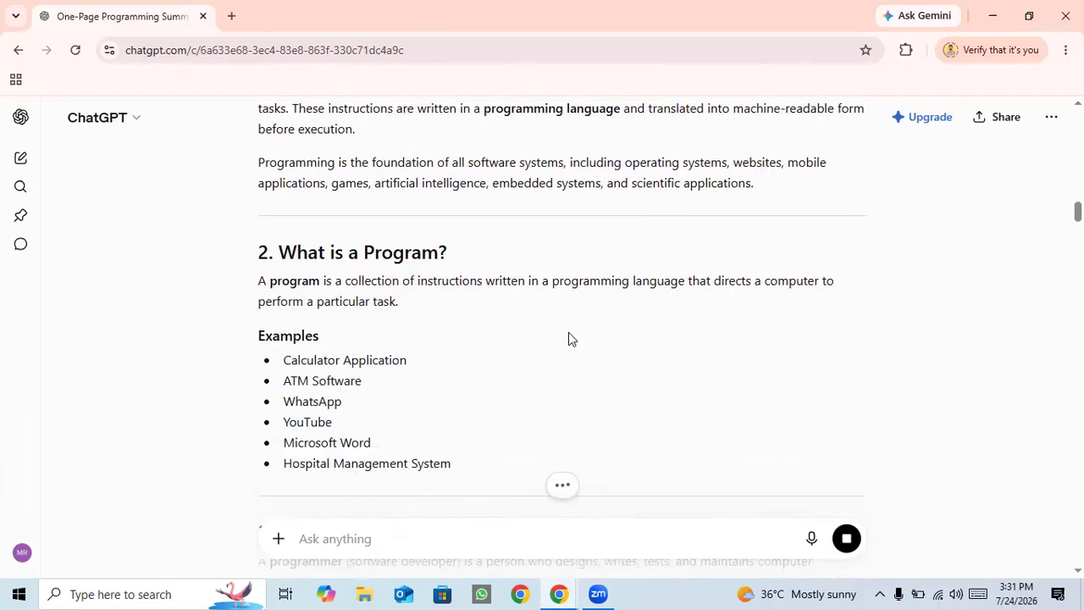
pyautogui.scroll(-2, 568, 332)
pyautogui.scroll(-5, 568, 332)
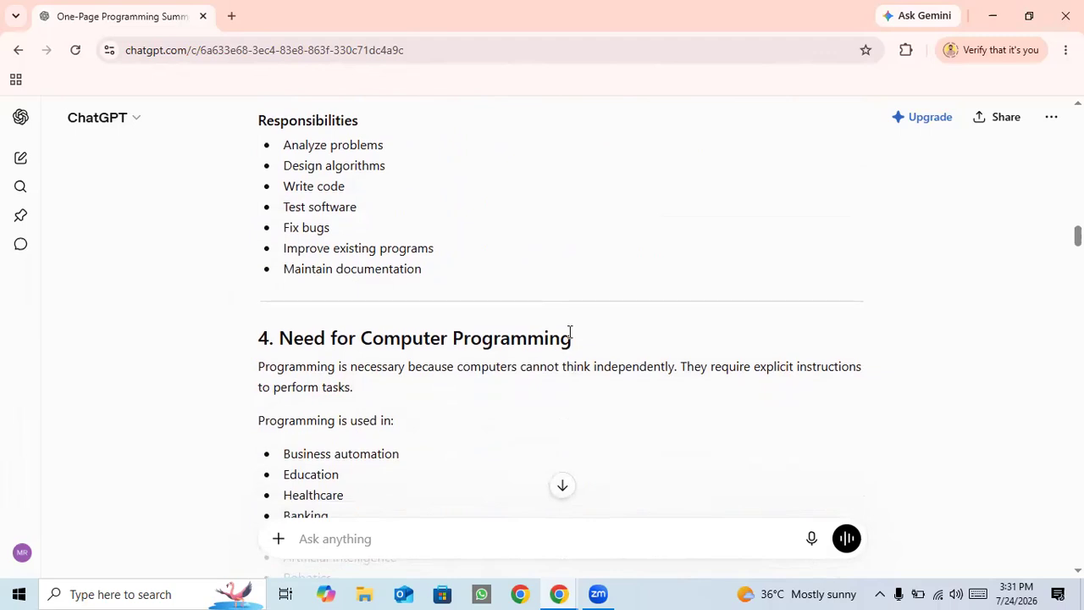
pyautogui.scroll(-8, 568, 334)
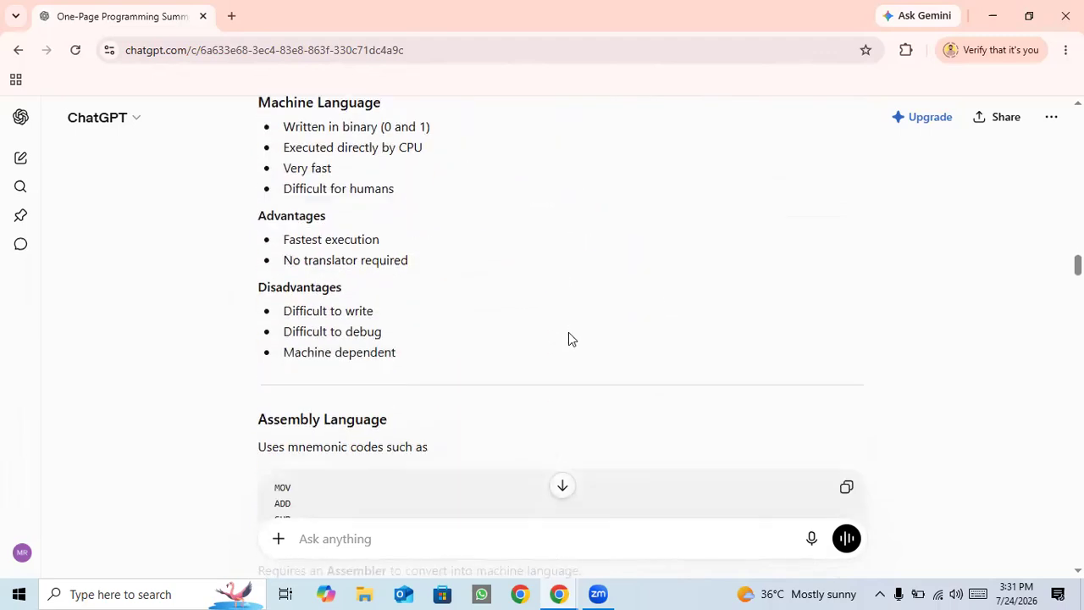
pyautogui.scroll(-3, 568, 339)
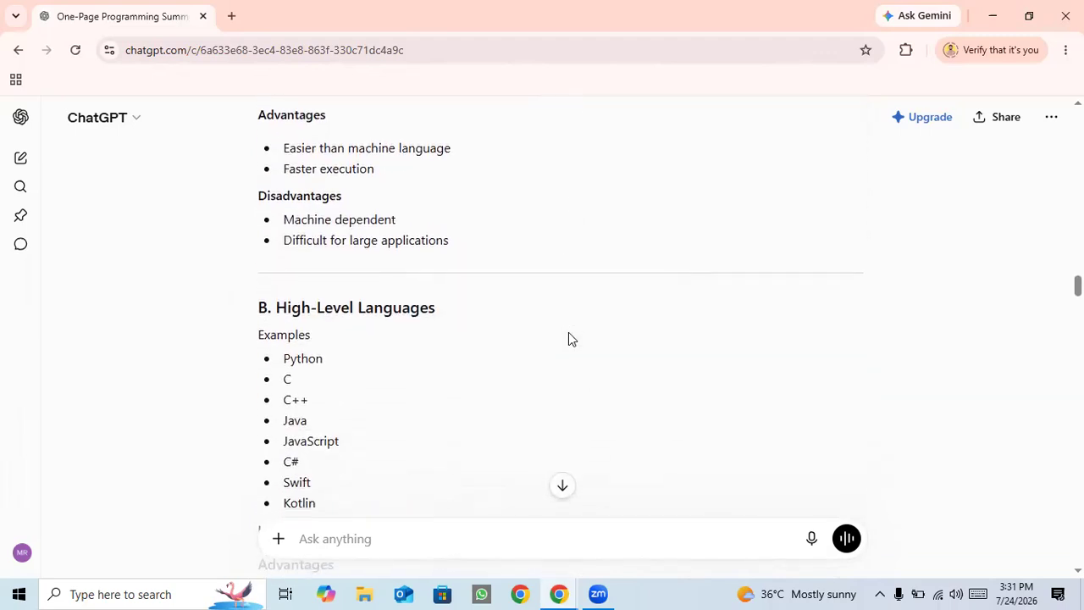
pyautogui.scroll(-6, 568, 339)
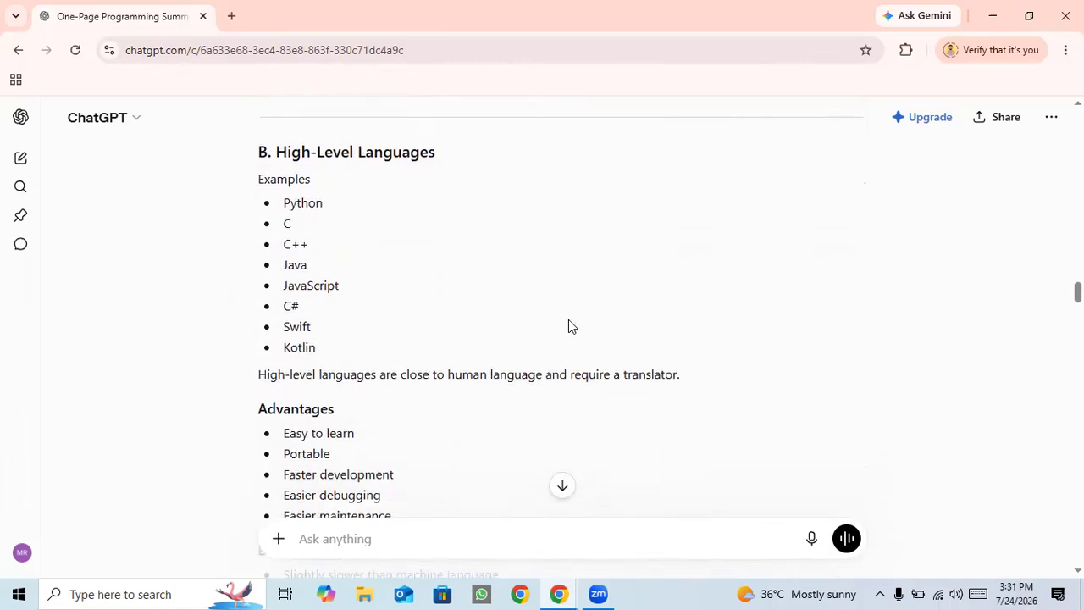
pyautogui.scroll(-2, 568, 326)
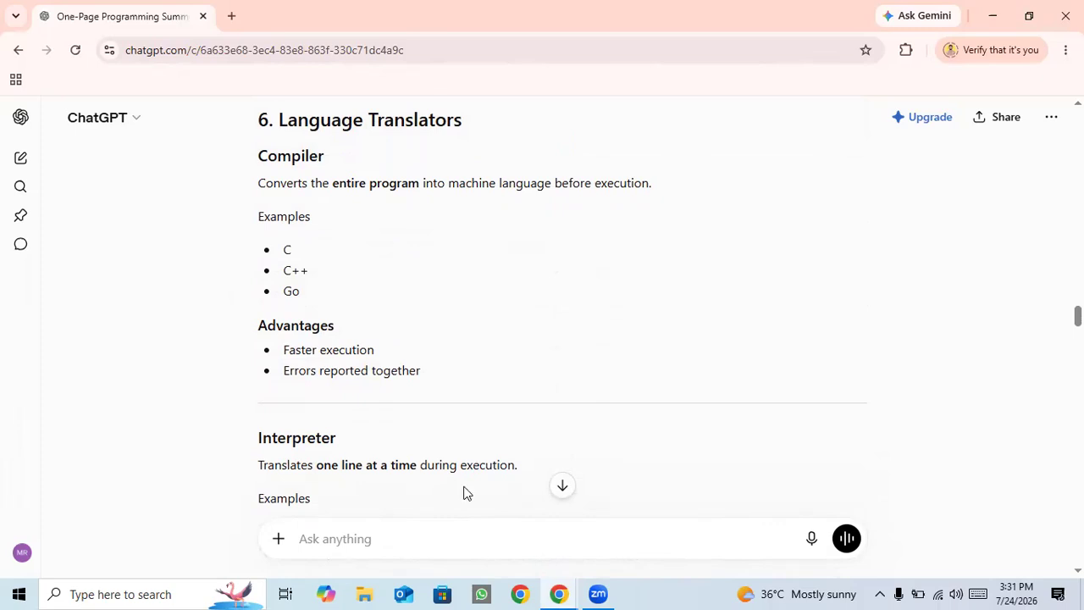
# - Send the prompt "/teachme python languange" in the same chat to get a Python lesson
pyautogui.click(327, 532)
pyautogui.write('/')
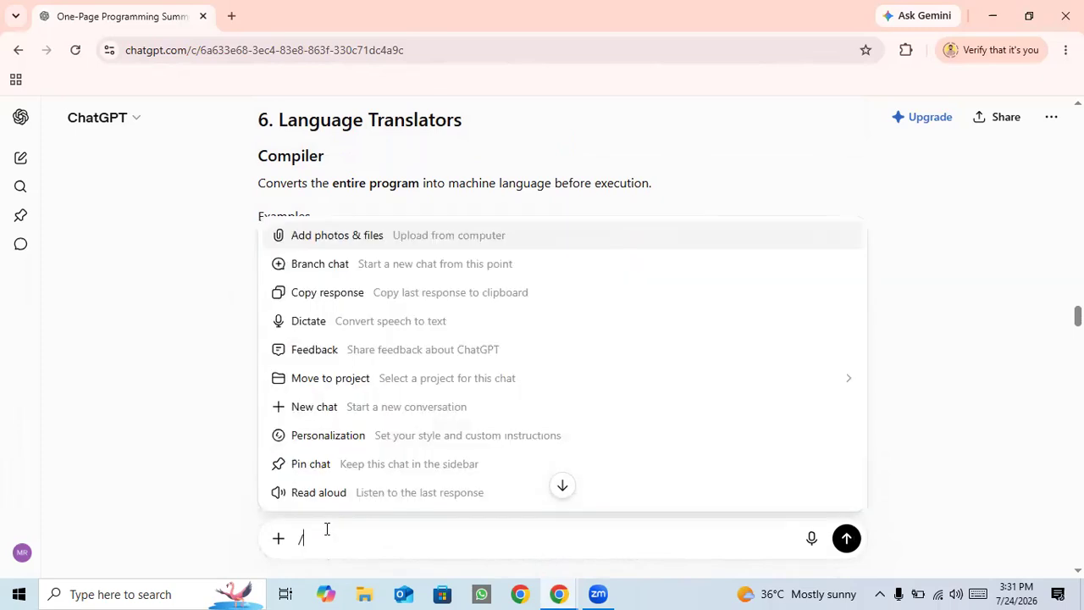
pyautogui.write('teachme programming')
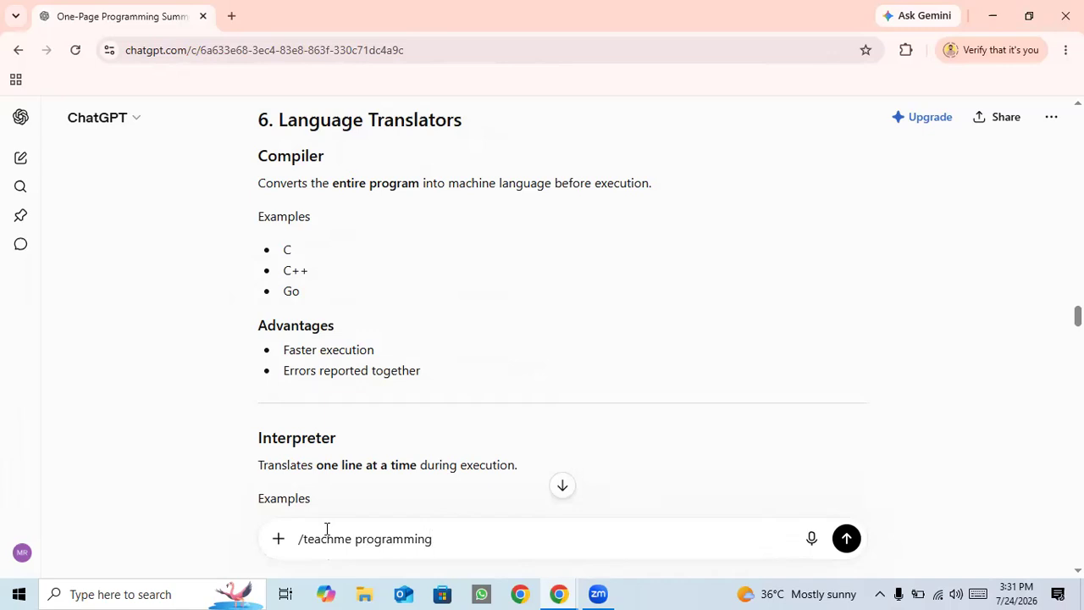
pyautogui.press('Left')
pyautogui.press('BackSpace')
pyautogui.press('Right')
pyautogui.press('BackSpace')
pyautogui.press('BackSpace')
pyautogui.press('BackSpace')
pyautogui.press('BackSpace')
pyautogui.press('BackSpace')
pyautogui.press('BackSpace')
pyautogui.press('BackSpace')
pyautogui.press('BackSpace')
pyautogui.press('BackSpace')
pyautogui.press('BackSpace')
pyautogui.press('BackSpace')
pyautogui.write('pyh')
pyautogui.press('BackSpace')
pyautogui.press('BackSpace')
pyautogui.write('ython languange')
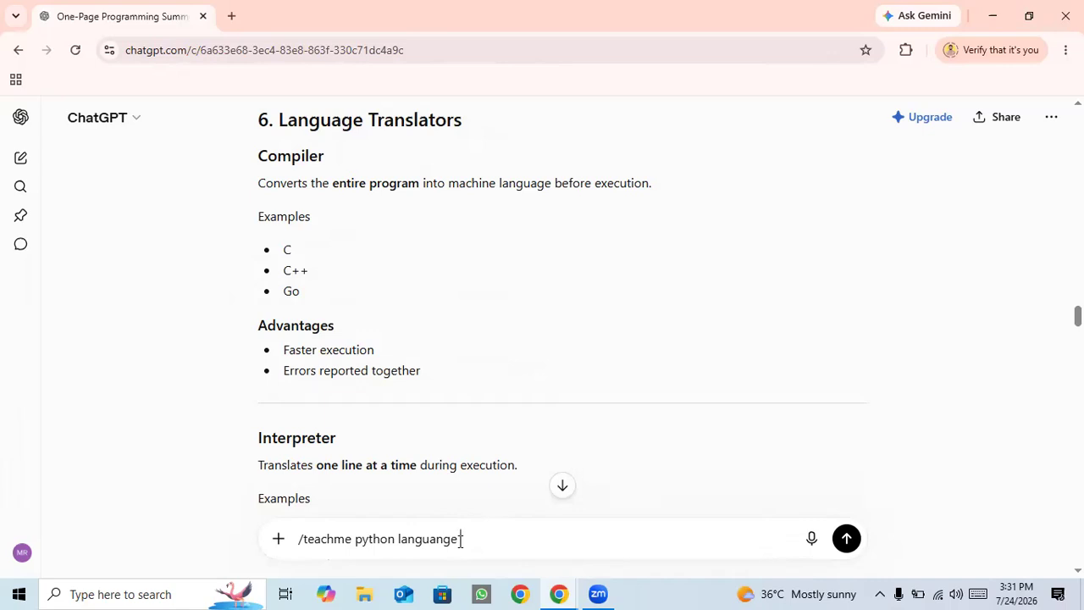
pyautogui.click(844, 540)
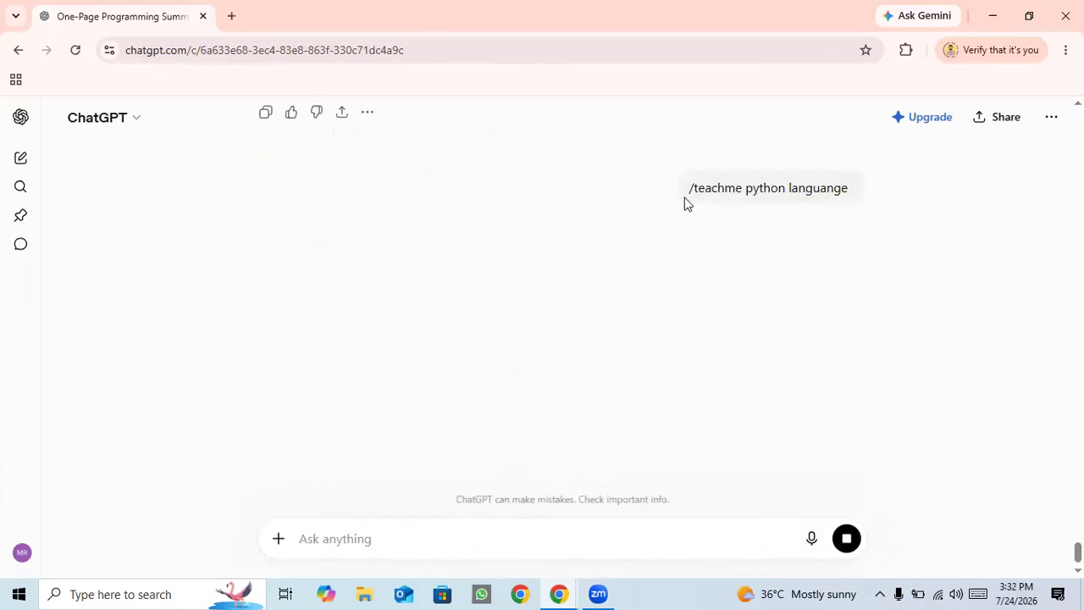
# - Highlight the /teachme command in the sent prompt and read the Python lesson from its learning objectives to the applications table
pyautogui.moveTo(741, 187); pyautogui.dragTo(692, 189)
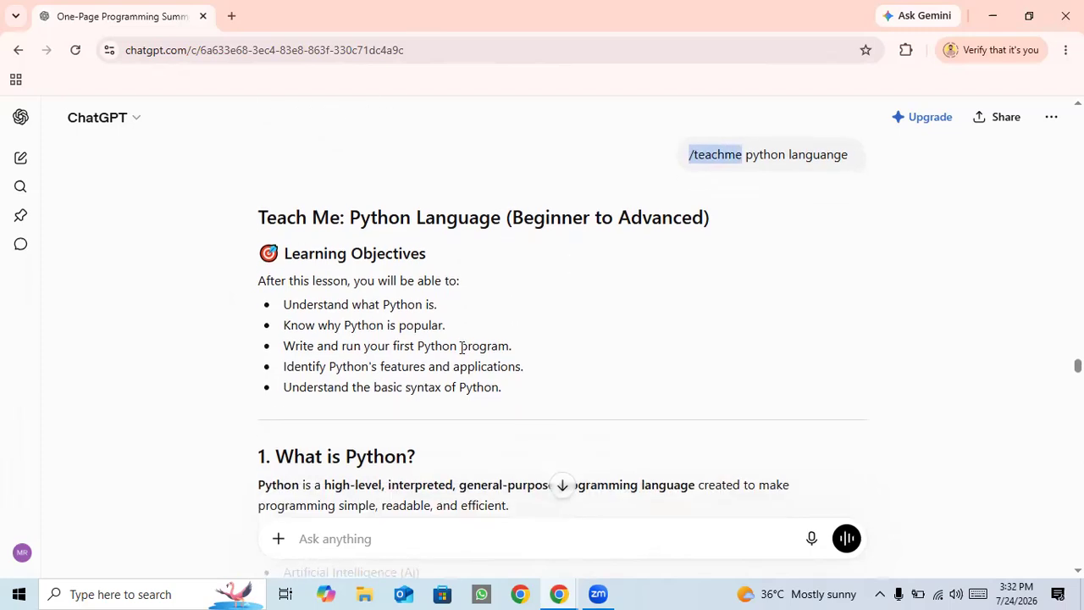
pyautogui.scroll(-5, 388, 309)
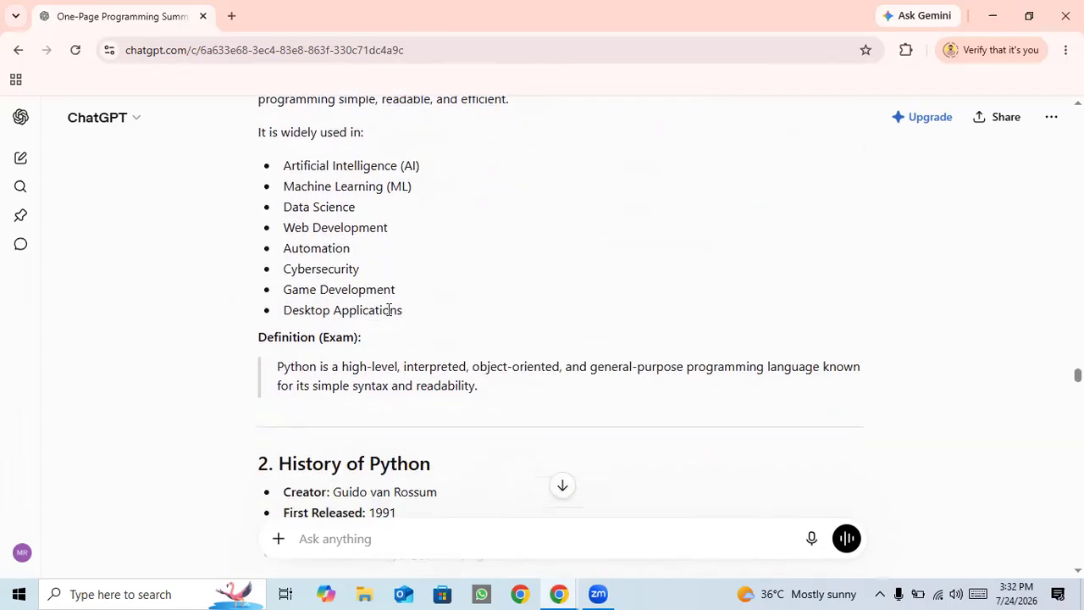
pyautogui.scroll(-3, 388, 309)
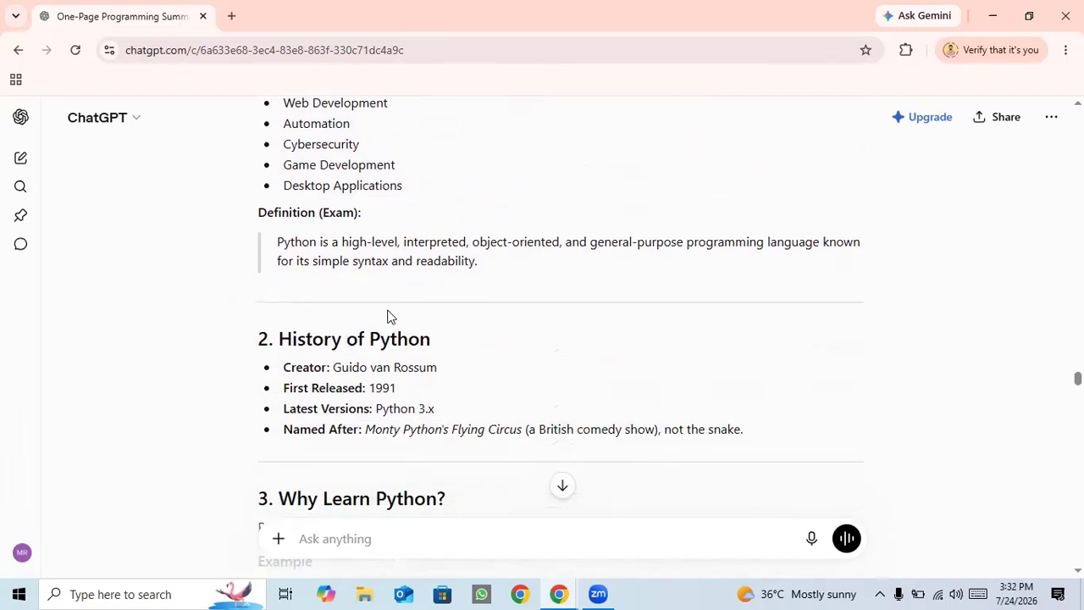
pyautogui.scroll(-3, 389, 316)
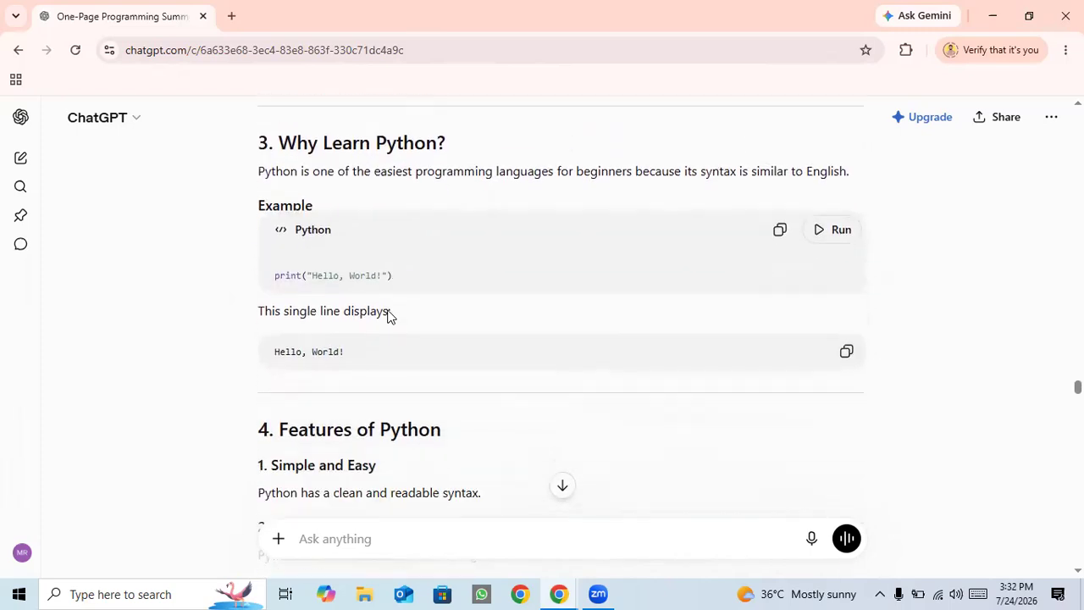
pyautogui.scroll(-10, 388, 316)
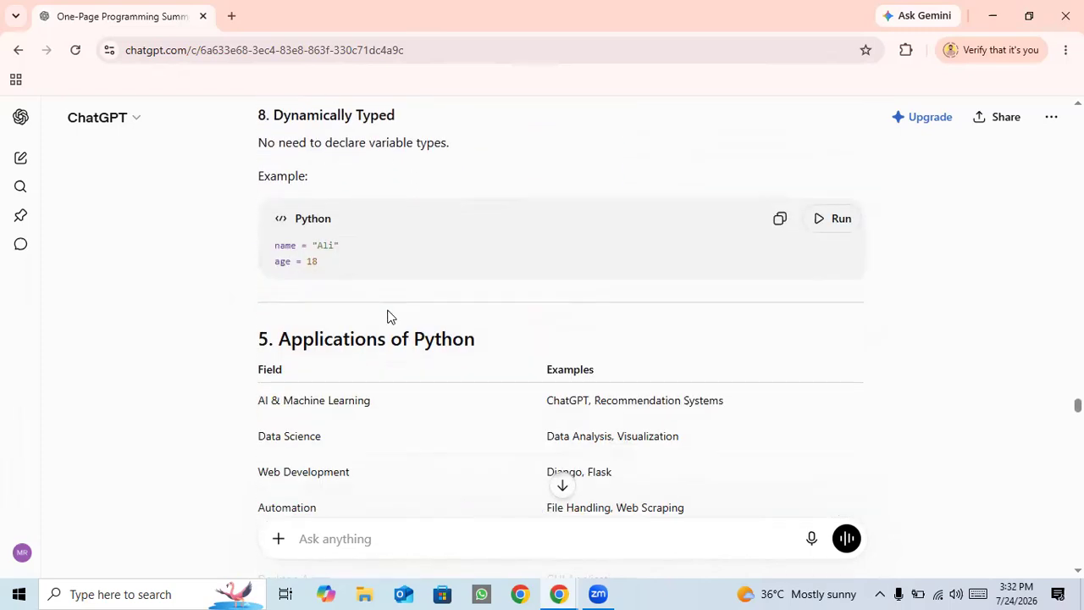
pyautogui.scroll(-1, 389, 313)
pyautogui.scroll(-9, 389, 316)
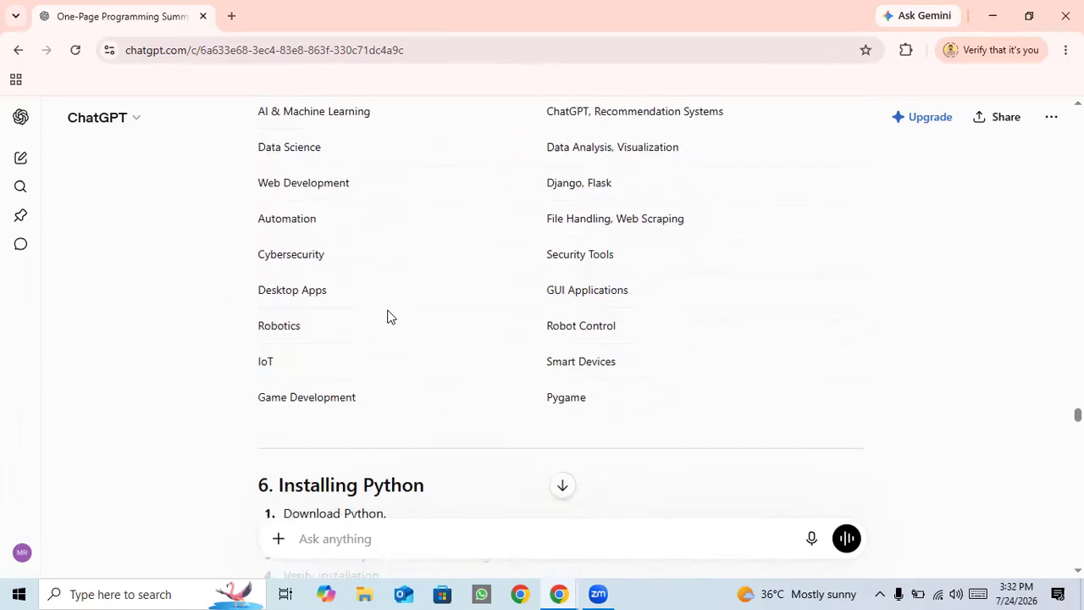
# - Review the Python lesson from installation through syntax rules and begin a new prompt with "/3 levels"
pyautogui.scroll(-1, 389, 316)
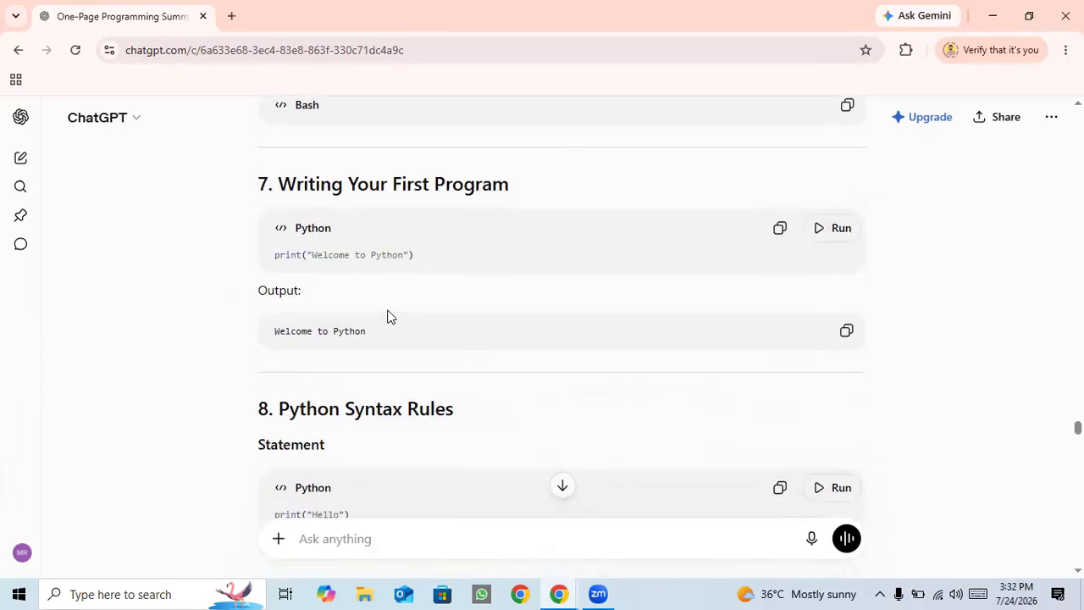
pyautogui.scroll(-7, 388, 316)
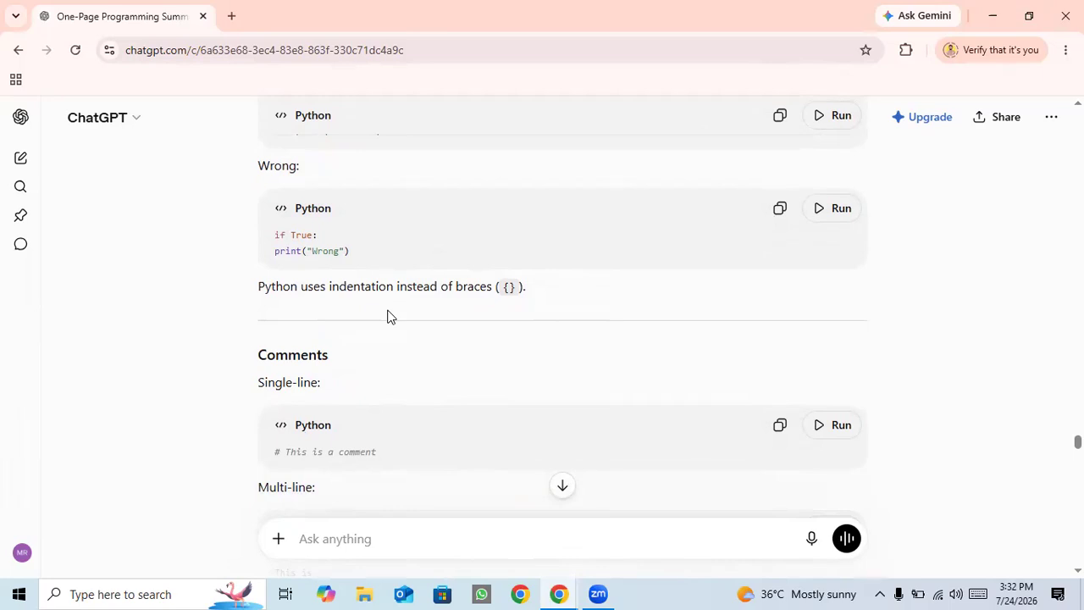
pyautogui.click(325, 534)
pyautogui.write('/')
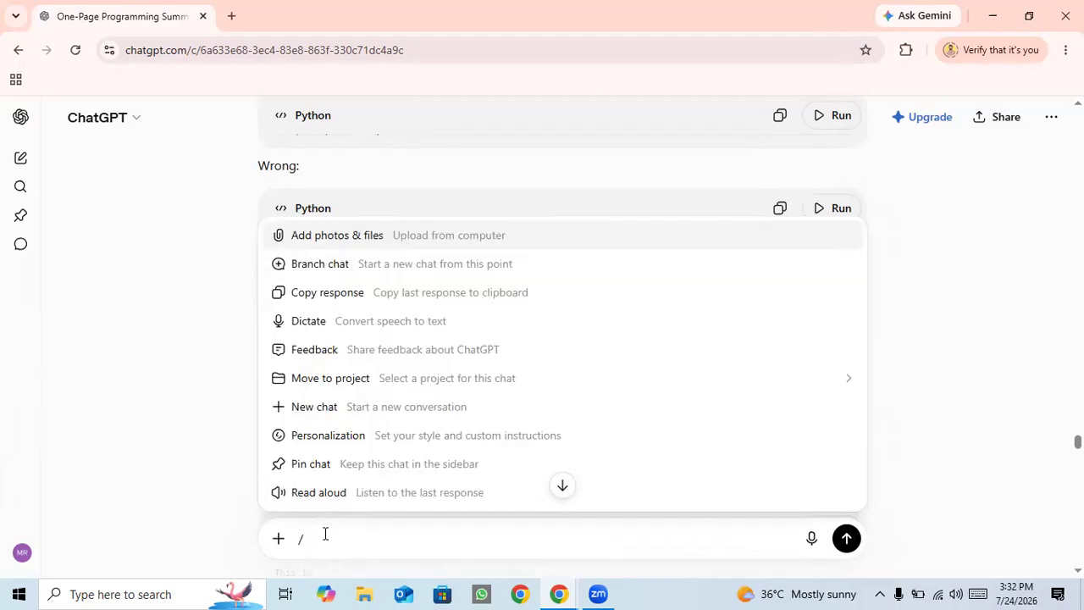
pyautogui.write('3 l')
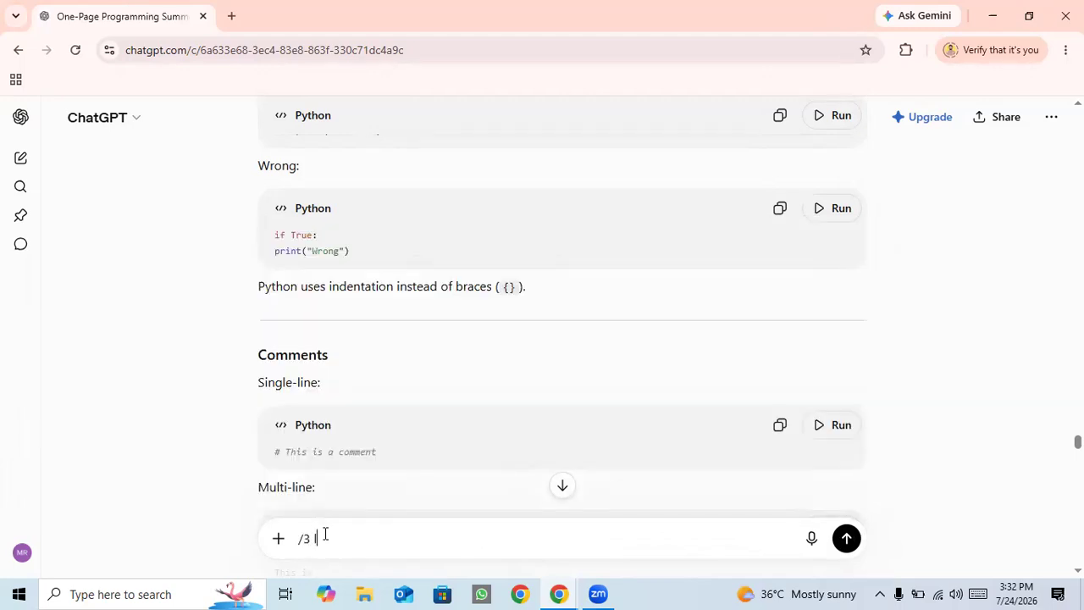
pyautogui.write('evels')
# - Copy "python languange" from the sent /teachme prompt and append it to the drafted "/3 levels" command
pyautogui.scroll(12, 579, 365)
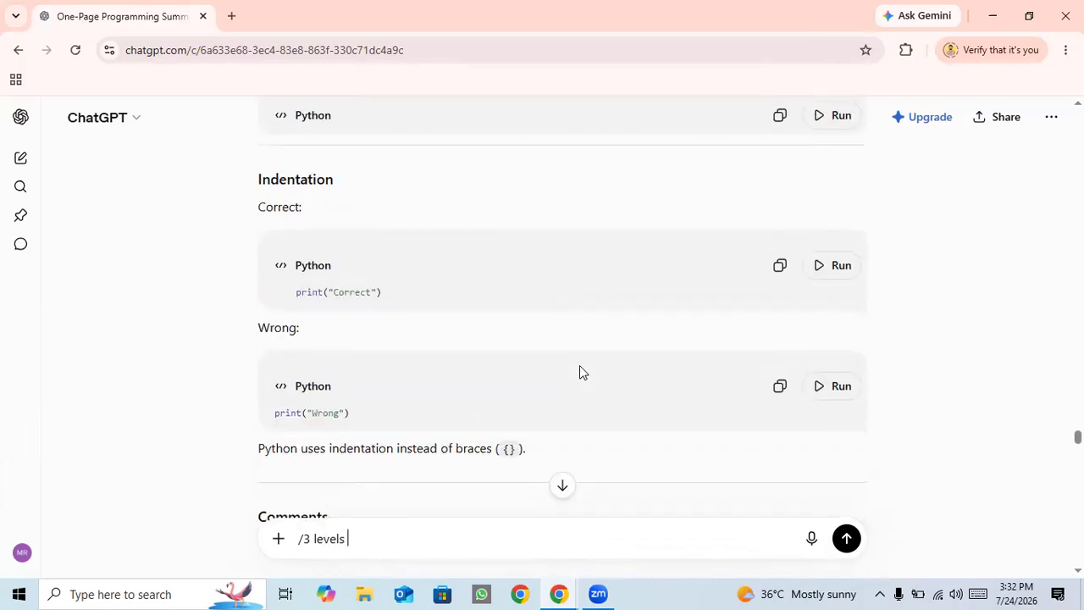
pyautogui.scroll(15, 579, 366)
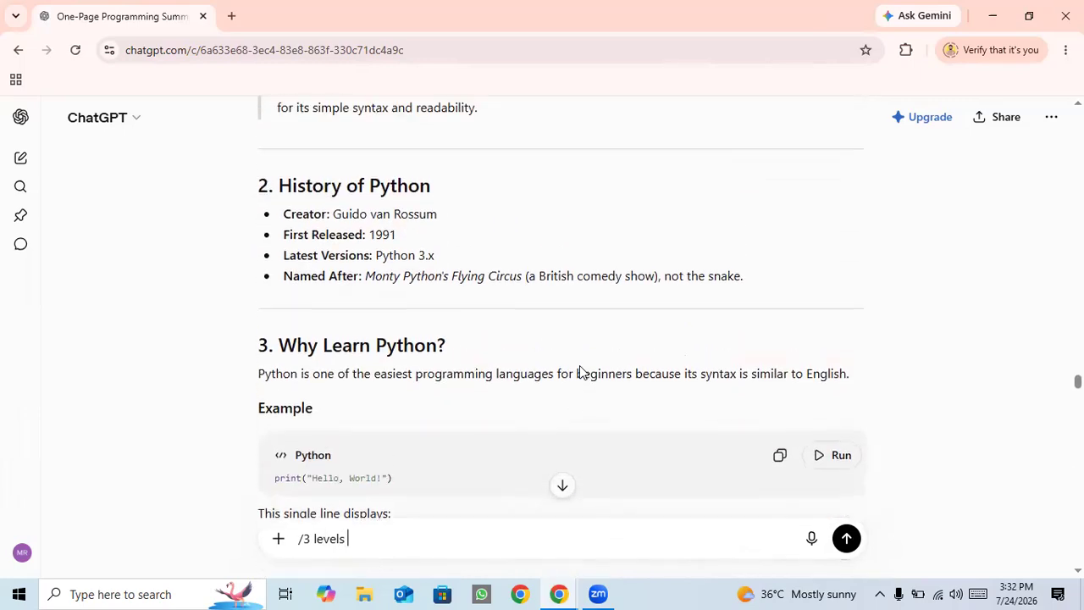
pyautogui.scroll(6, 579, 365)
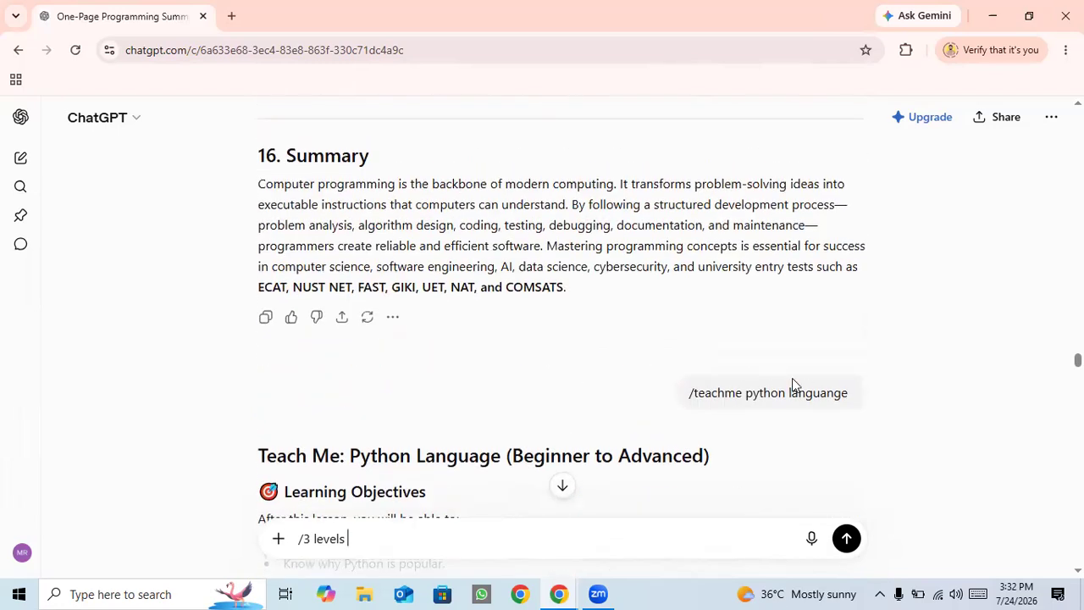
pyautogui.moveTo(753, 392); pyautogui.dragTo(853, 384)
pyautogui.hotkey('ctrl', 'c')
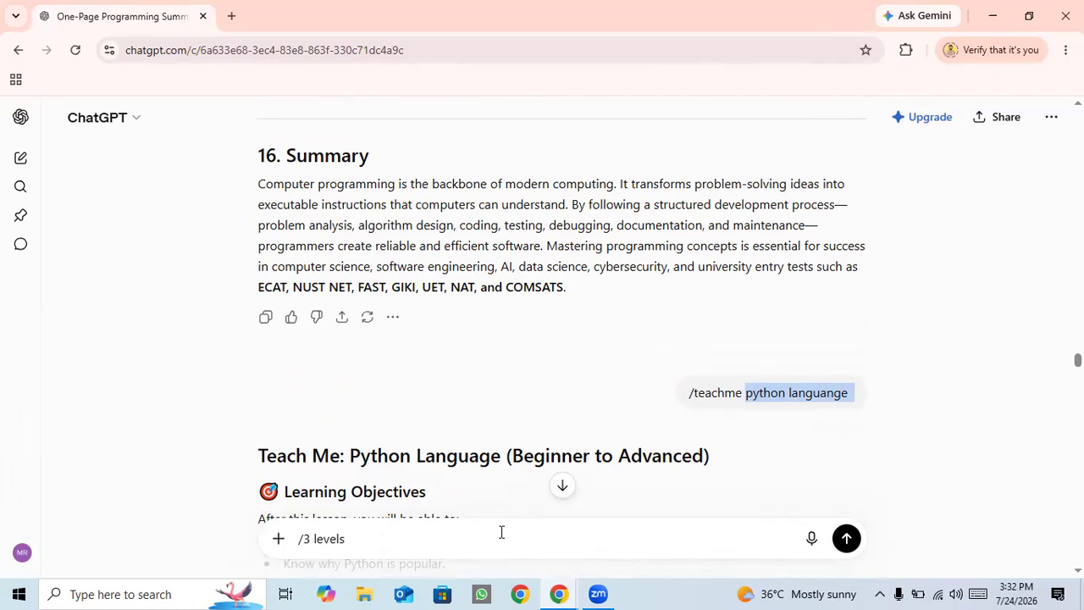
pyautogui.click(501, 532)
pyautogui.hotkey('ctrl', 'v')
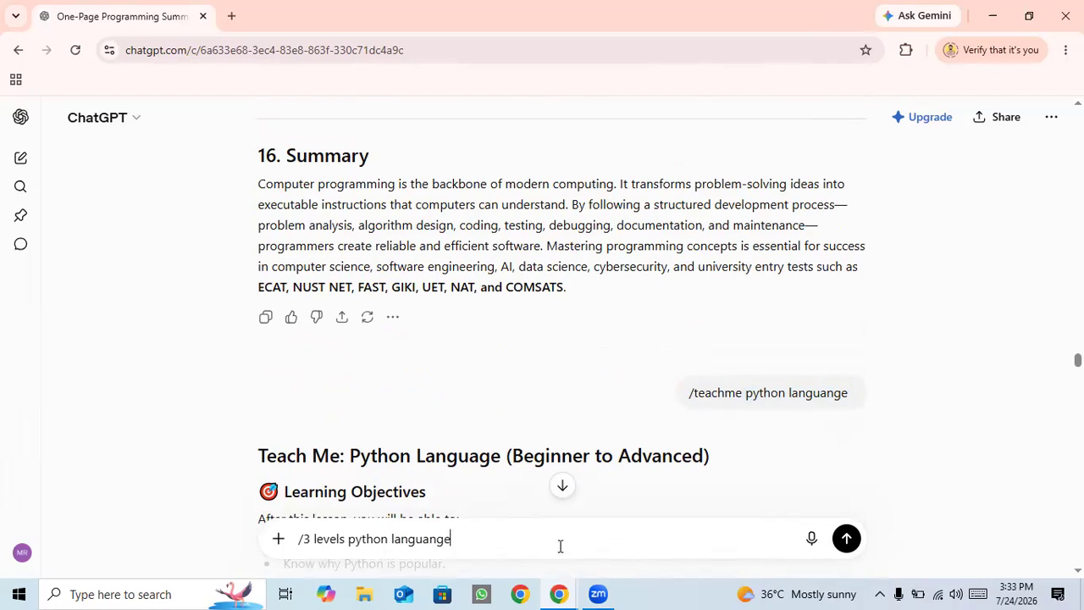
# - Remove the space in the command so it reads "/3levels python languange" and send the prompt
pyautogui.click(315, 538)
pyautogui.press('BackSpace')
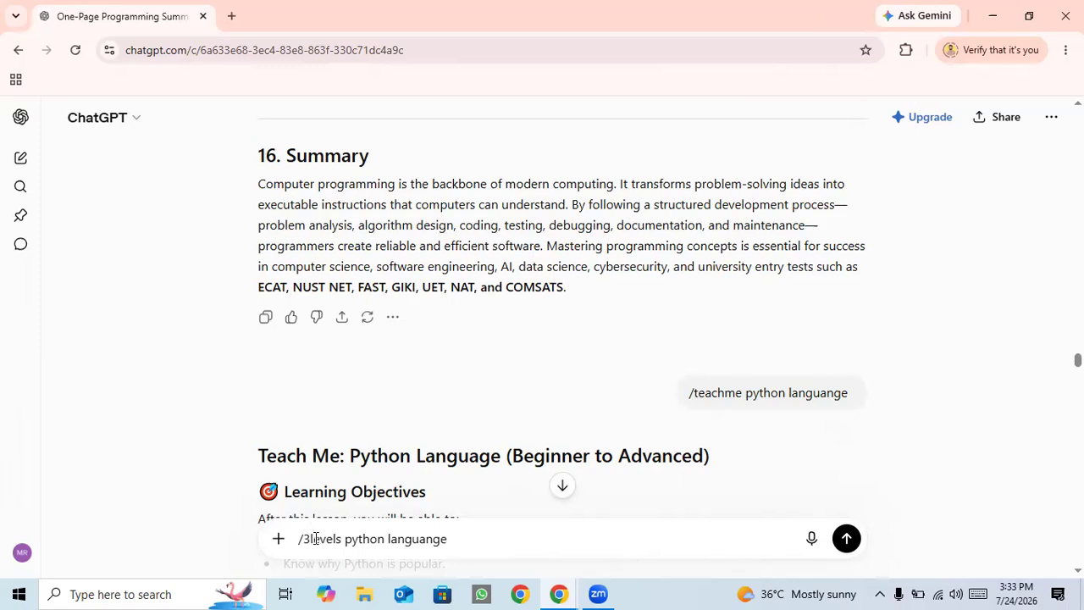
pyautogui.click(845, 540)
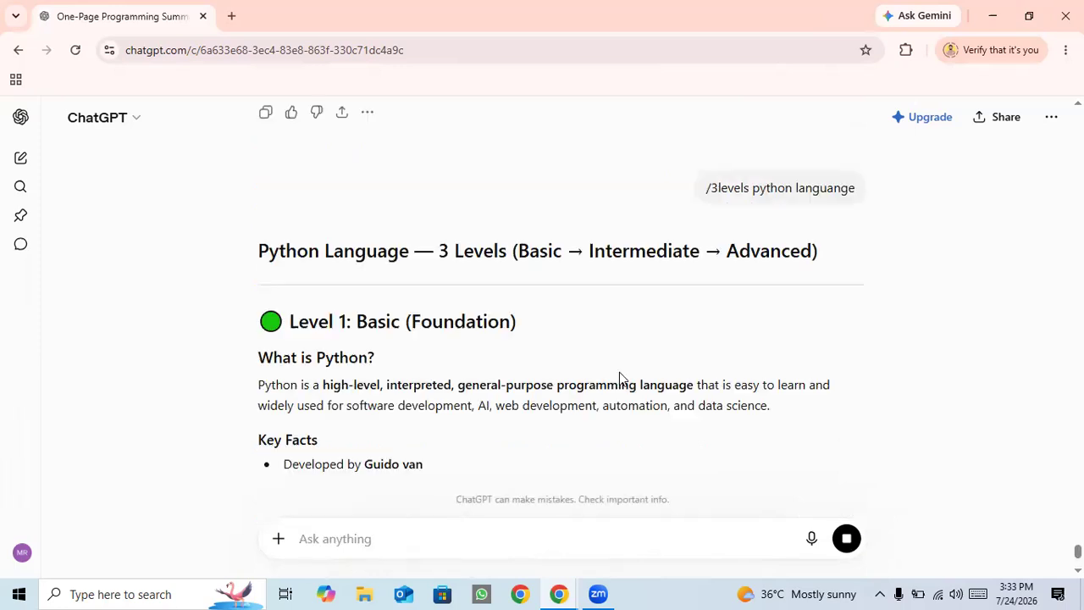
# - Read the three-level Python answer from Level 1 Basic through Level 2 Intermediate to the Level 3 Advanced class and object example
pyautogui.scroll(-1, 619, 377)
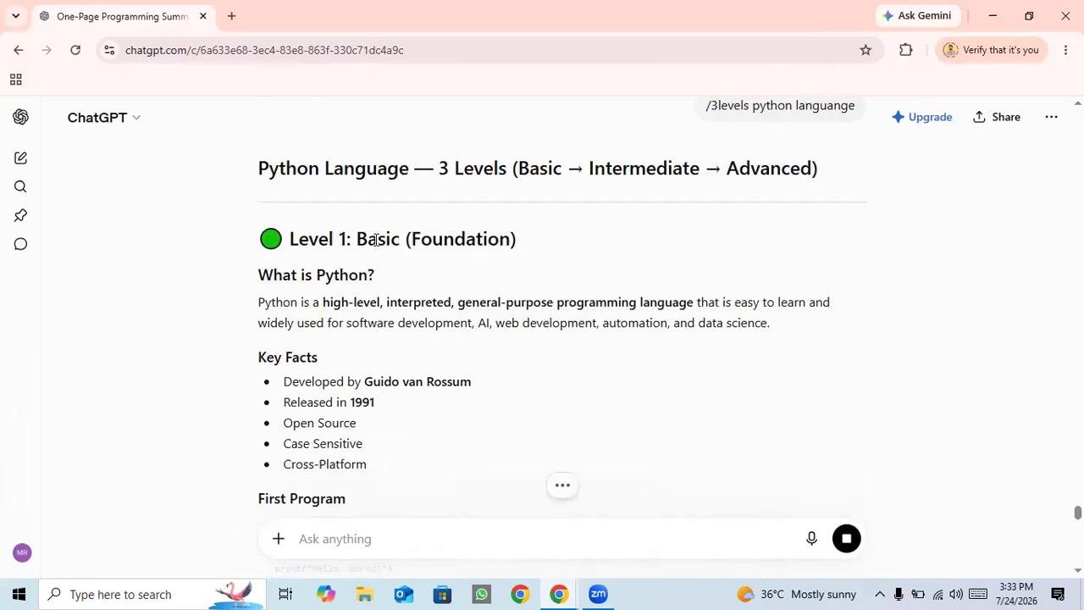
pyautogui.scroll(-4, 394, 311)
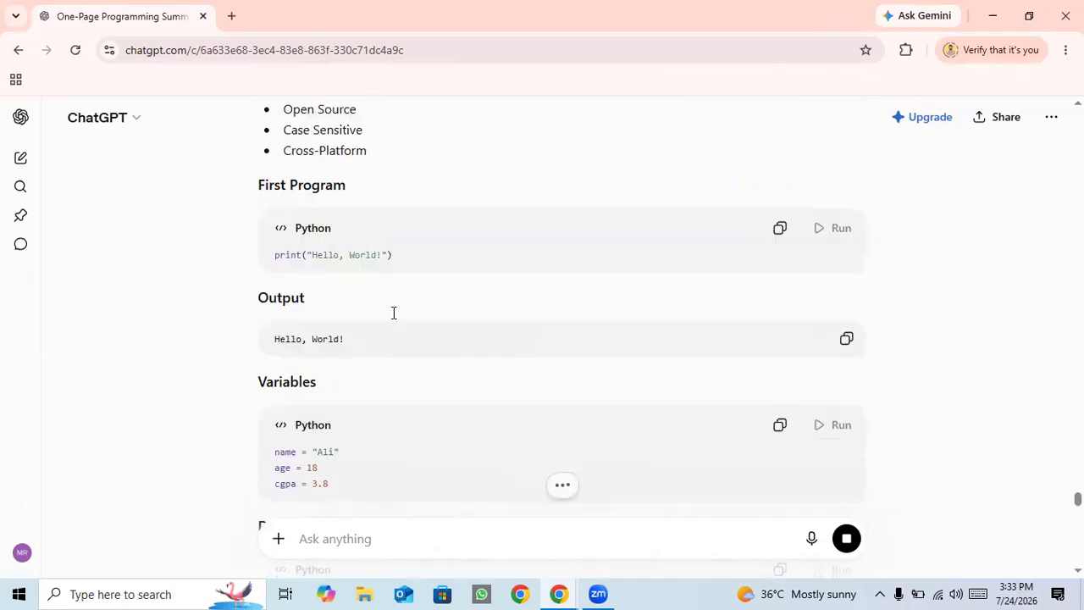
pyautogui.scroll(-5, 394, 312)
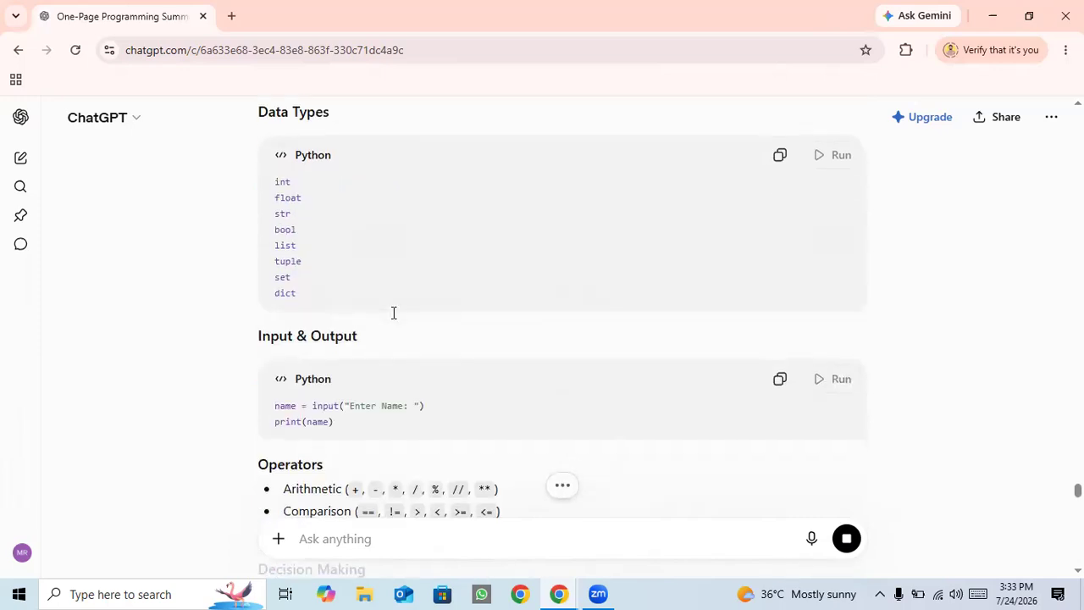
pyautogui.scroll(-4, 394, 313)
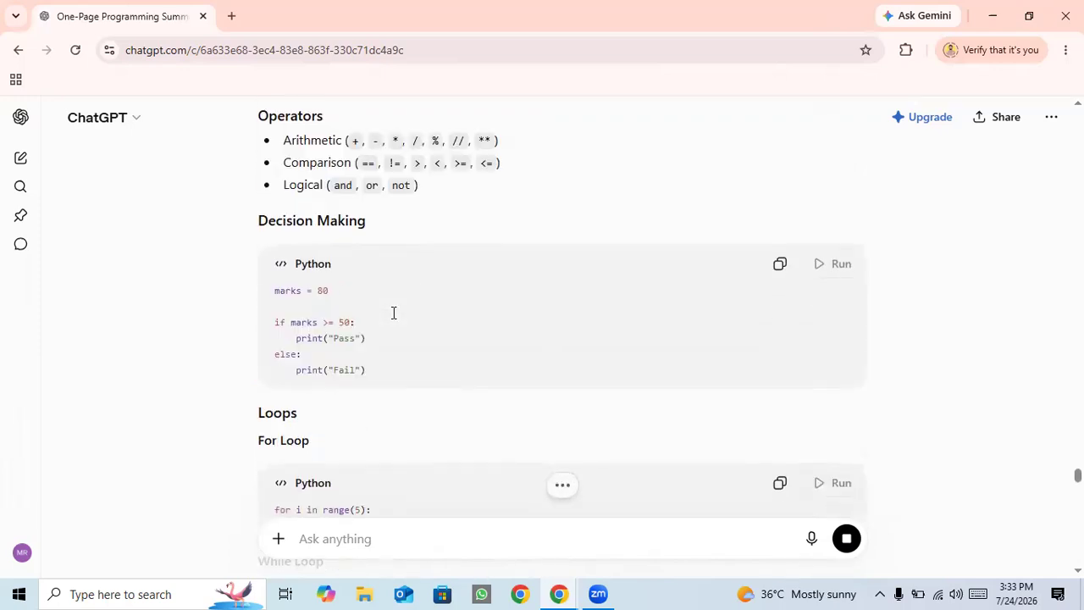
pyautogui.scroll(-4, 394, 312)
pyautogui.scroll(-4, 394, 313)
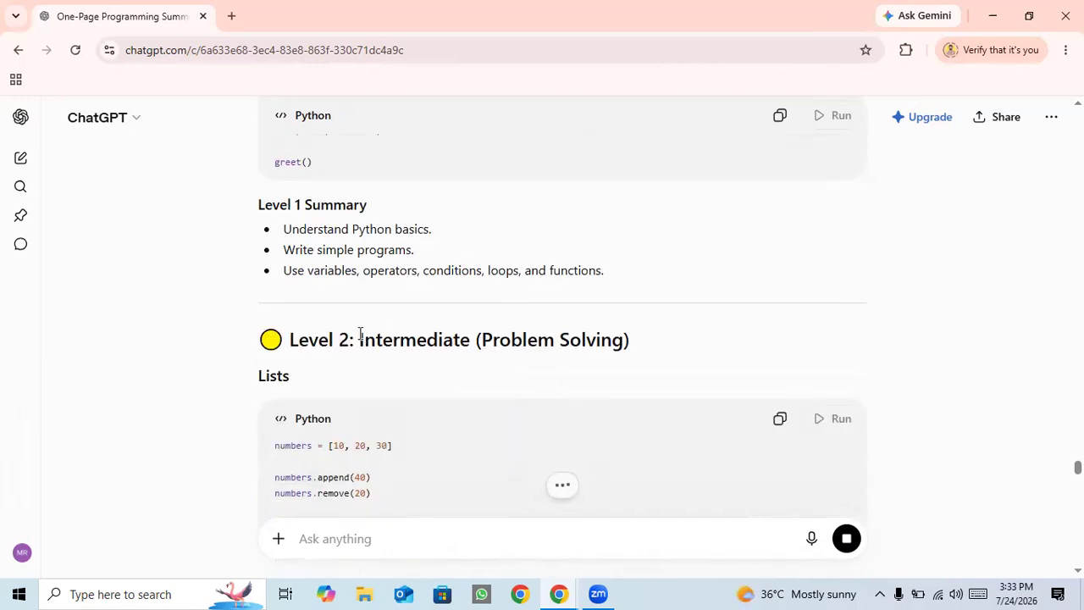
pyautogui.scroll(-2, 360, 334)
pyautogui.scroll(-4, 360, 334)
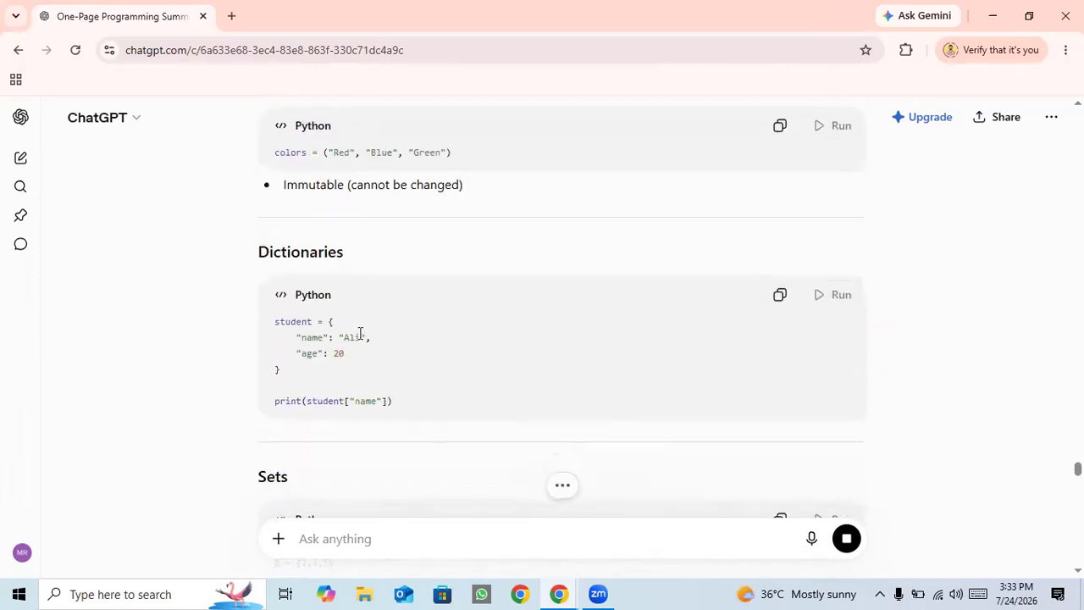
pyautogui.scroll(-3, 360, 333)
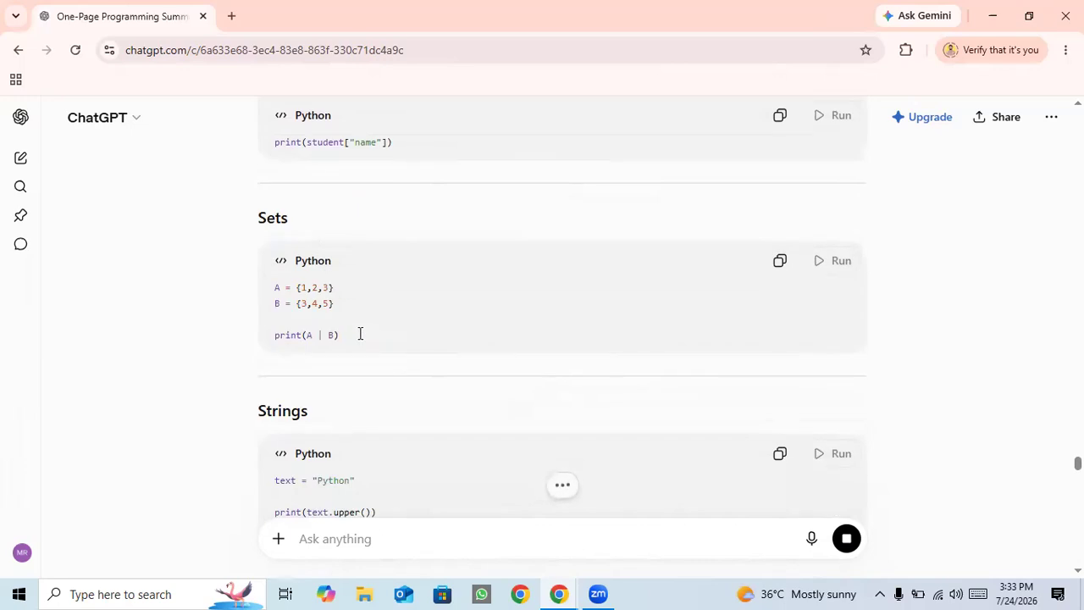
pyautogui.scroll(-5, 360, 336)
pyautogui.scroll(-6, 360, 338)
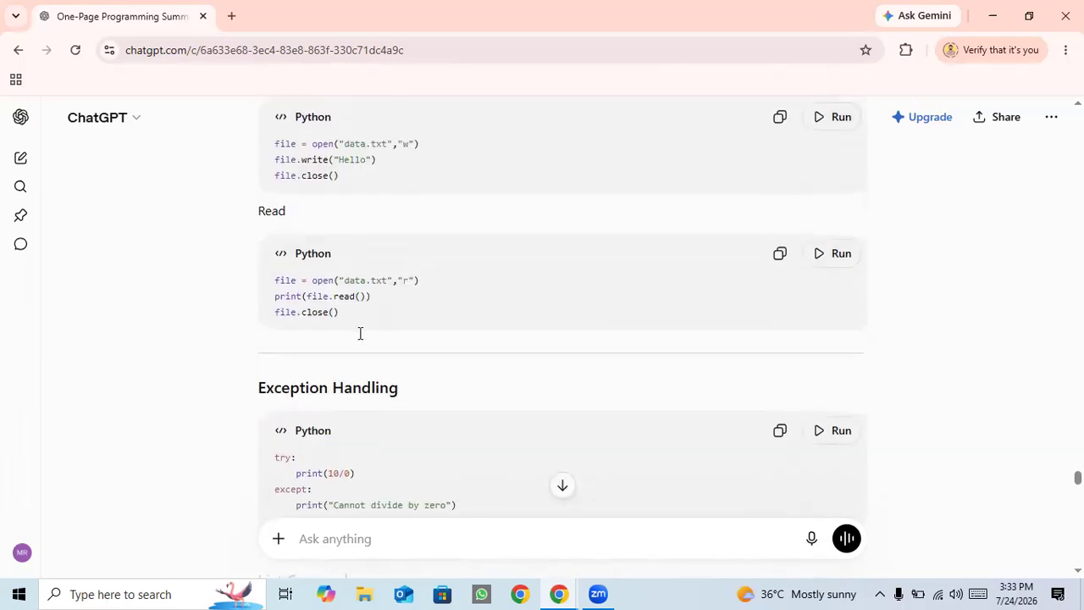
pyautogui.scroll(-10, 360, 333)
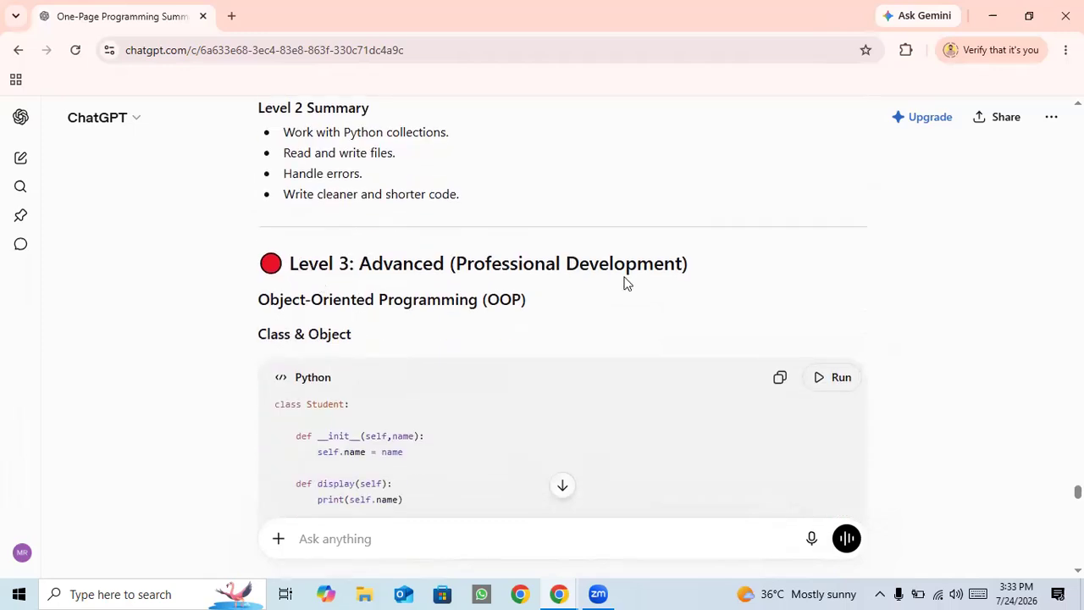
pyautogui.scroll(-2, 491, 278)
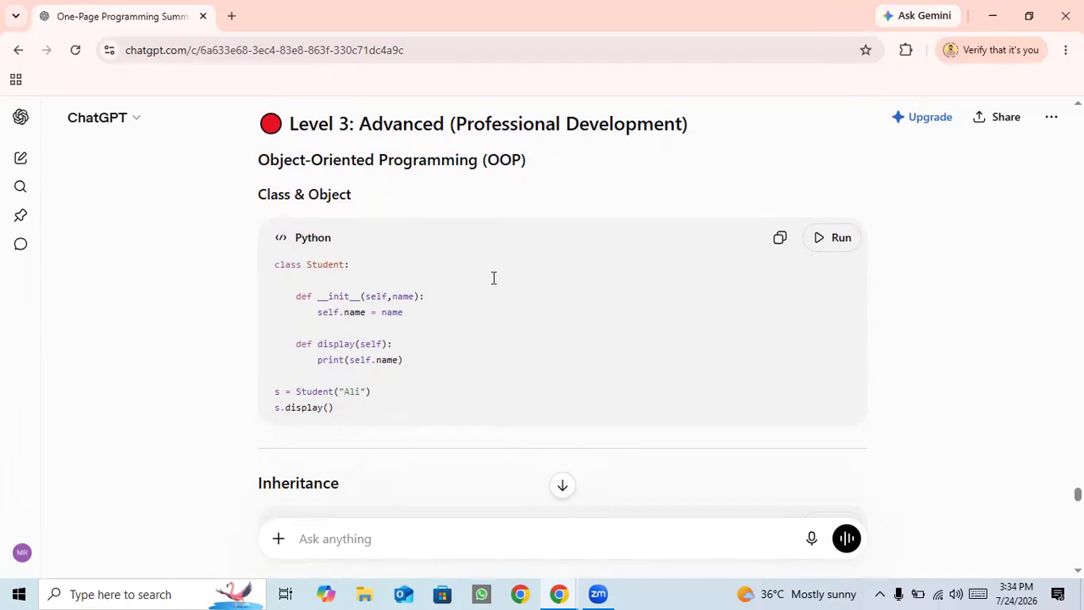
# - Send the prompt "/doughtkiller python languange" in the same chat to get common doubts about Python answered
pyautogui.click(332, 538)
pyautogui.write('/')
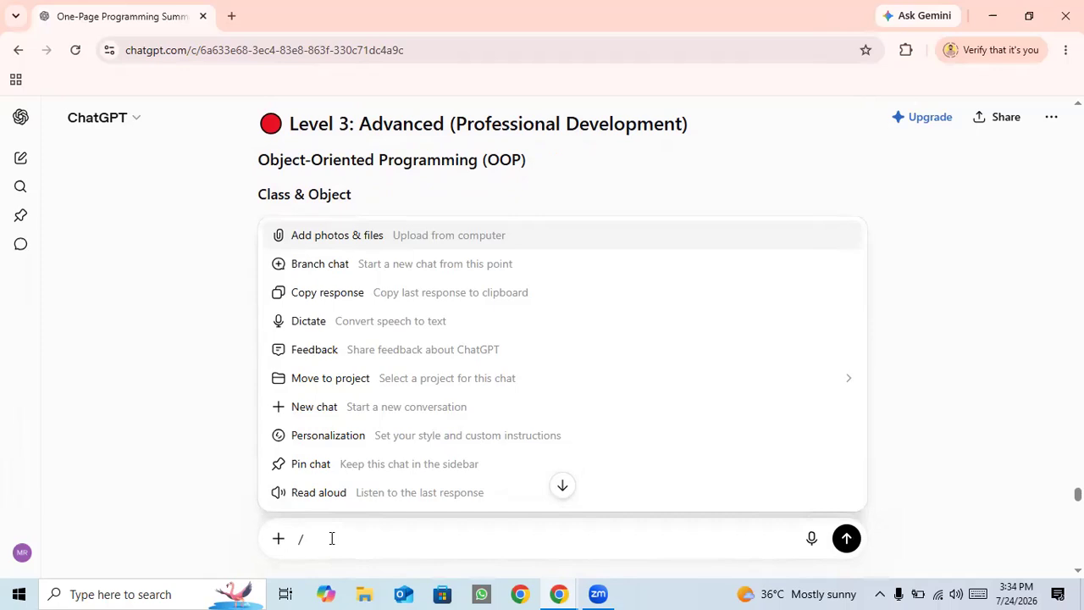
pyautogui.write('dou')
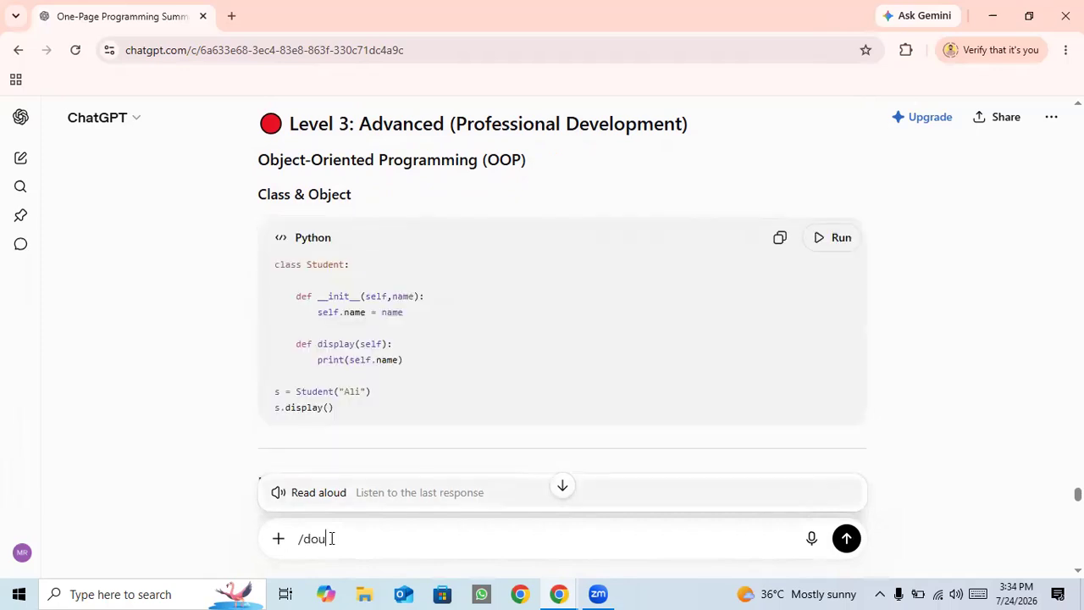
pyautogui.write('ghtkiller')
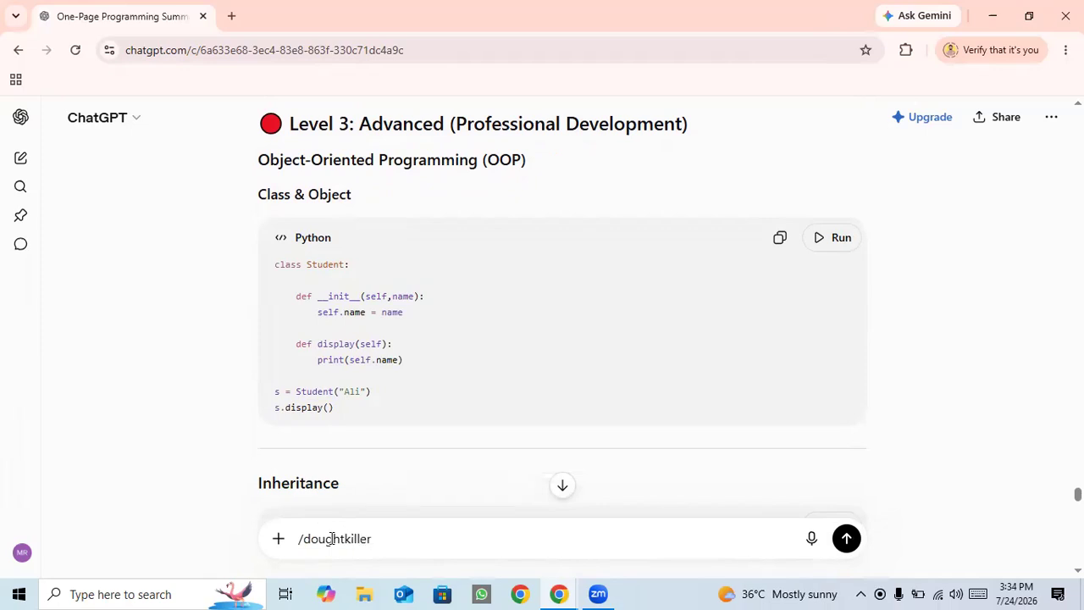
pyautogui.write(' python languange')
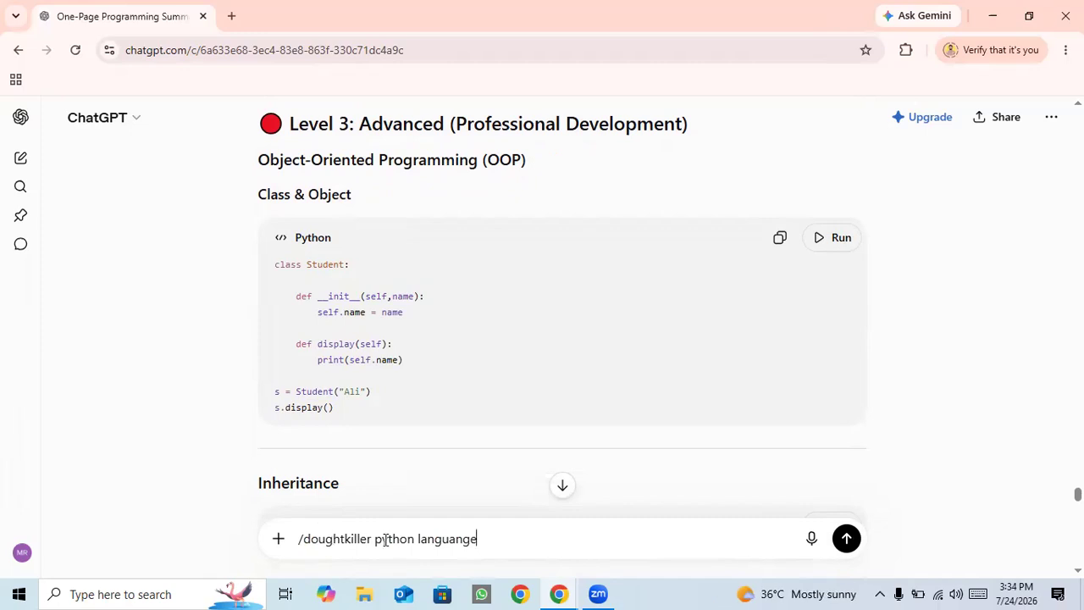
pyautogui.moveTo(491, 538); pyautogui.dragTo(376, 540)
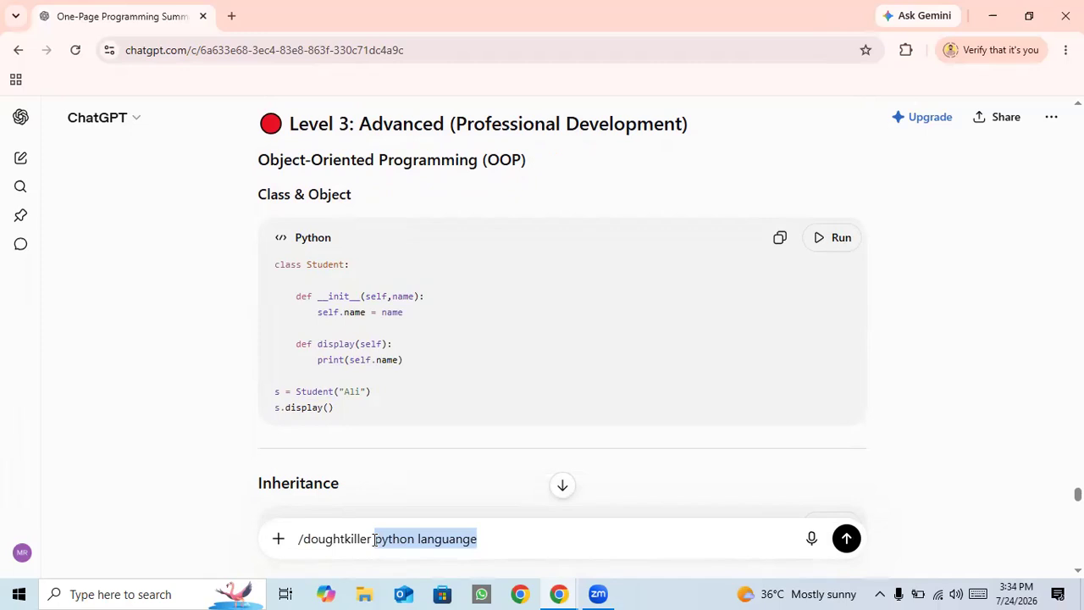
pyautogui.scroll(-1, 374, 539)
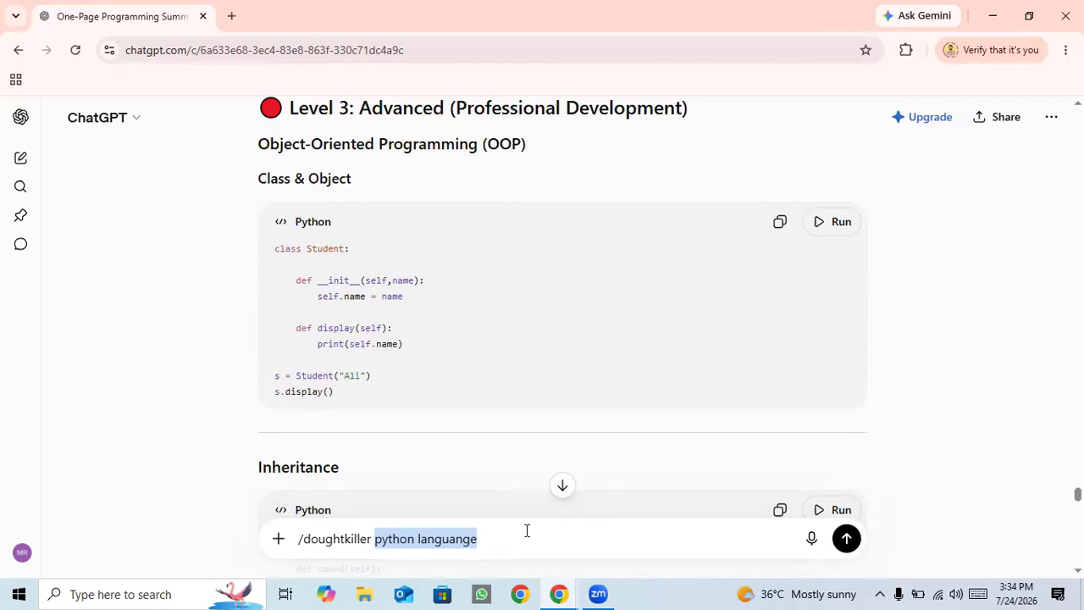
pyautogui.click(847, 538)
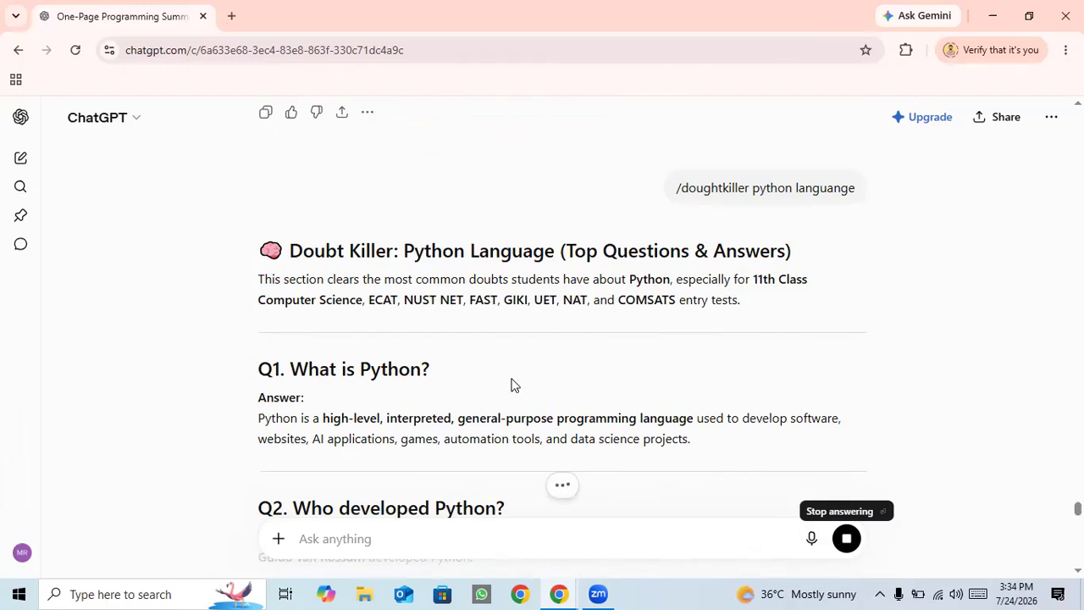
# - Read the opening questions and answers of the Doubt Killer response, starting from Q1
pyautogui.scroll(-1, 512, 386)
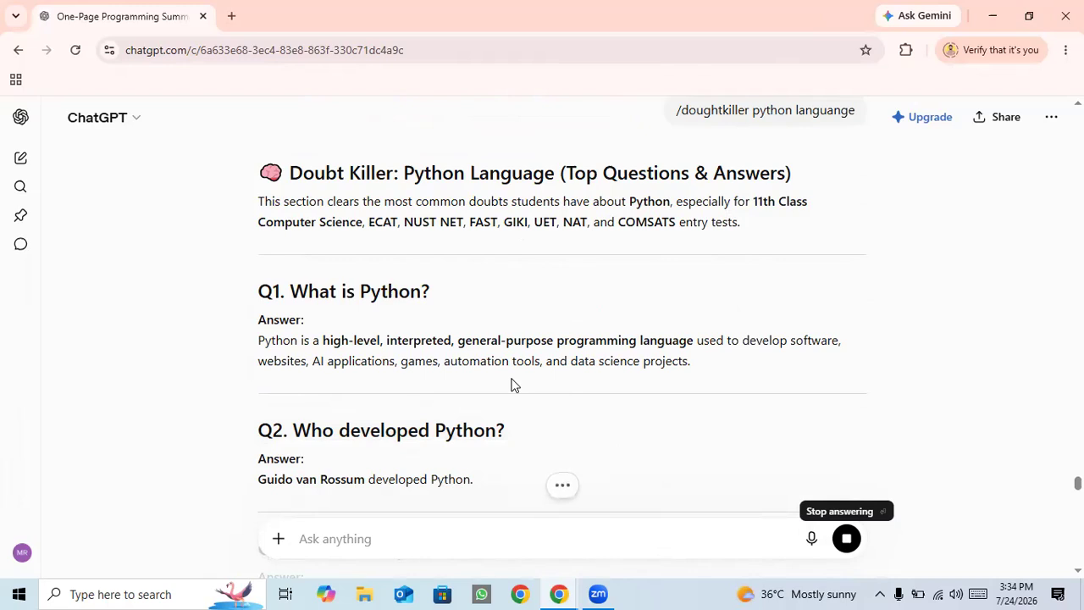
pyautogui.scroll(-1, 512, 386)
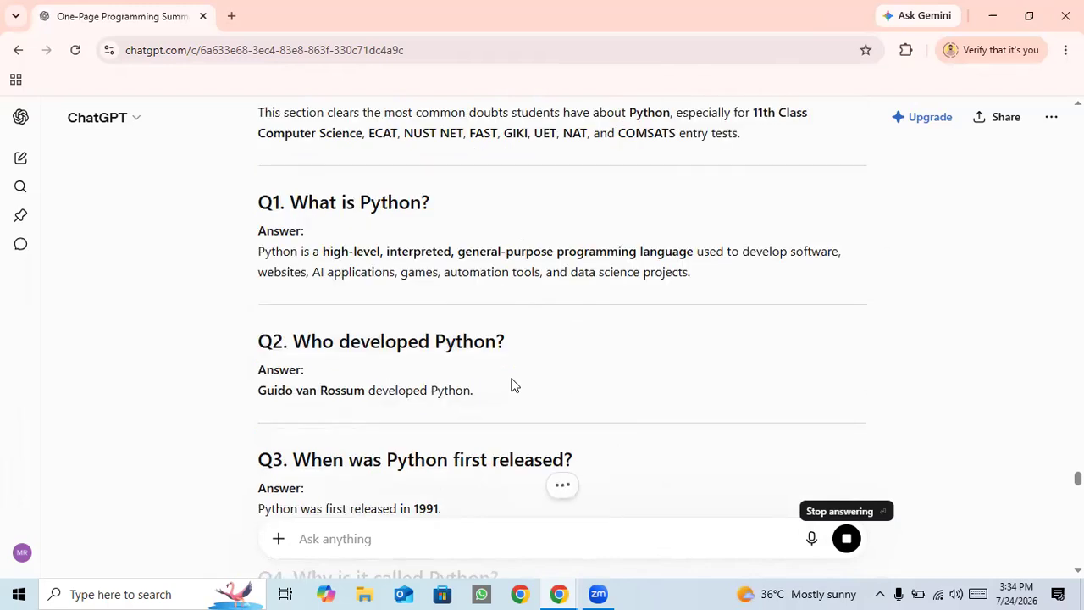
pyautogui.scroll(-1, 511, 385)
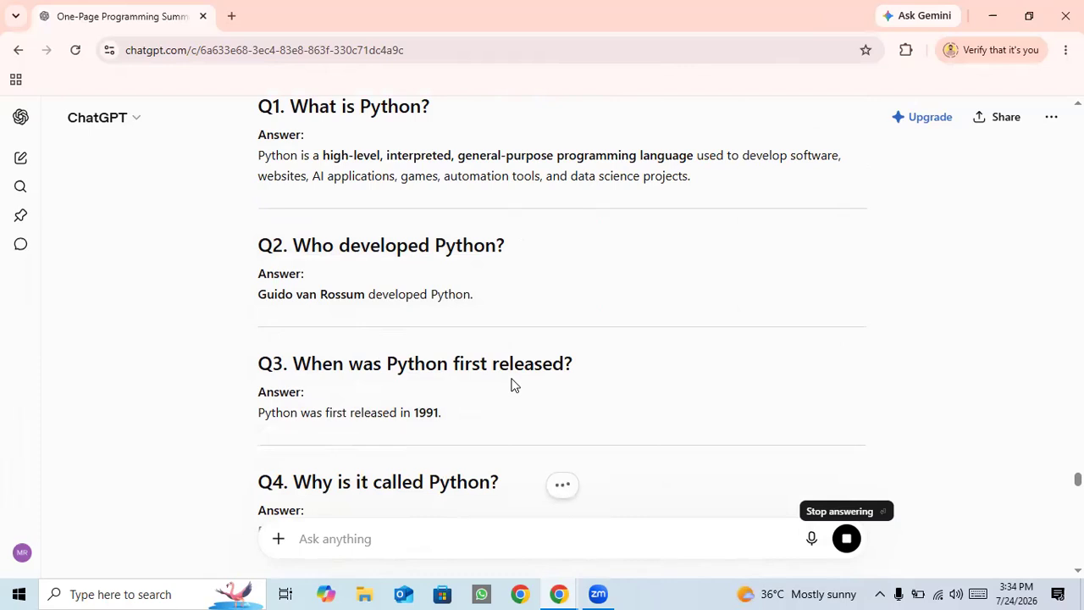
pyautogui.scroll(-1, 511, 385)
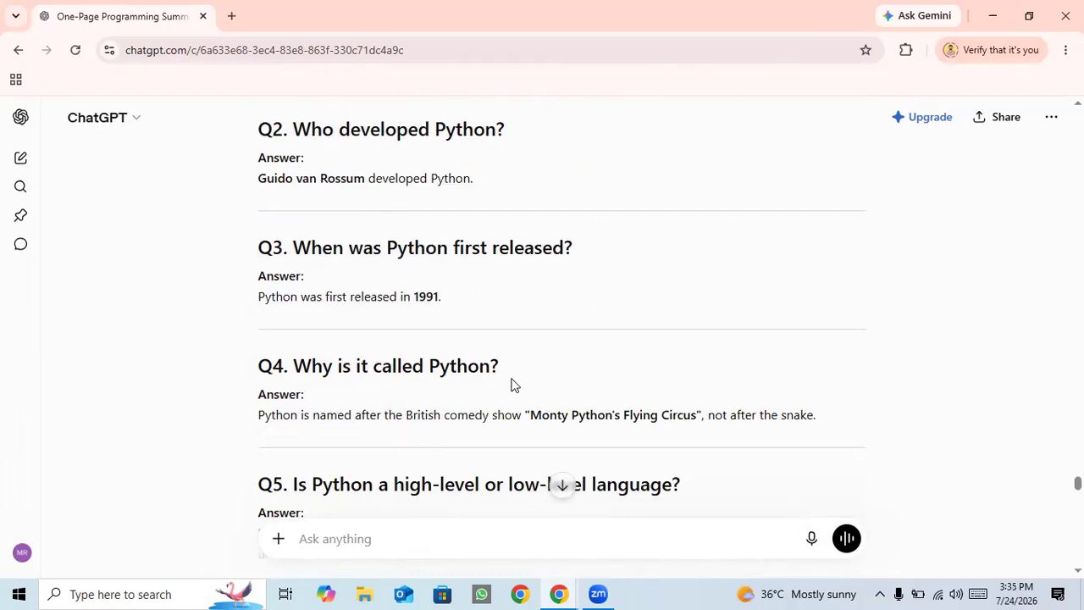